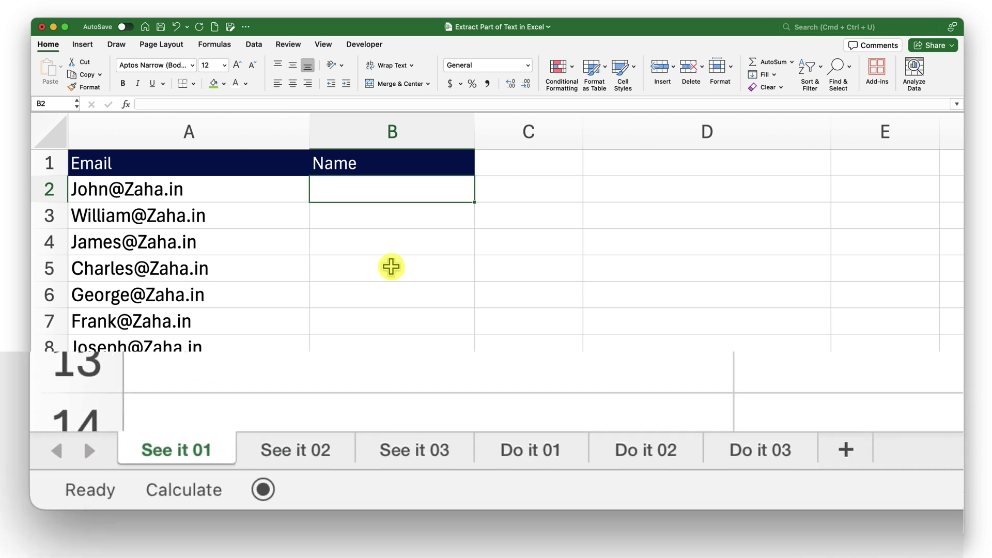
# Step: Look through the See it and Do it sheets, then return to the See it 01 email sheet
pyautogui.click(284, 457)
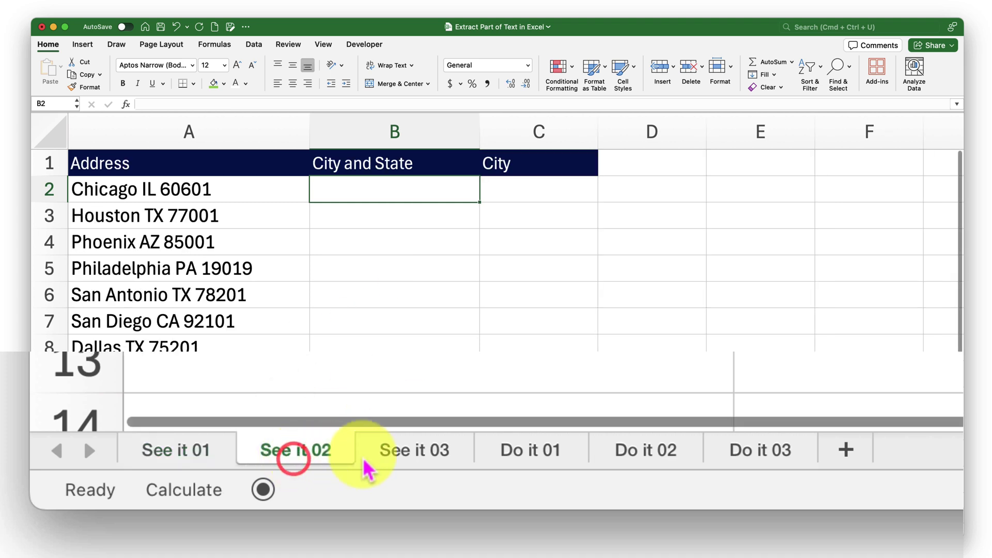
pyautogui.click(402, 452)
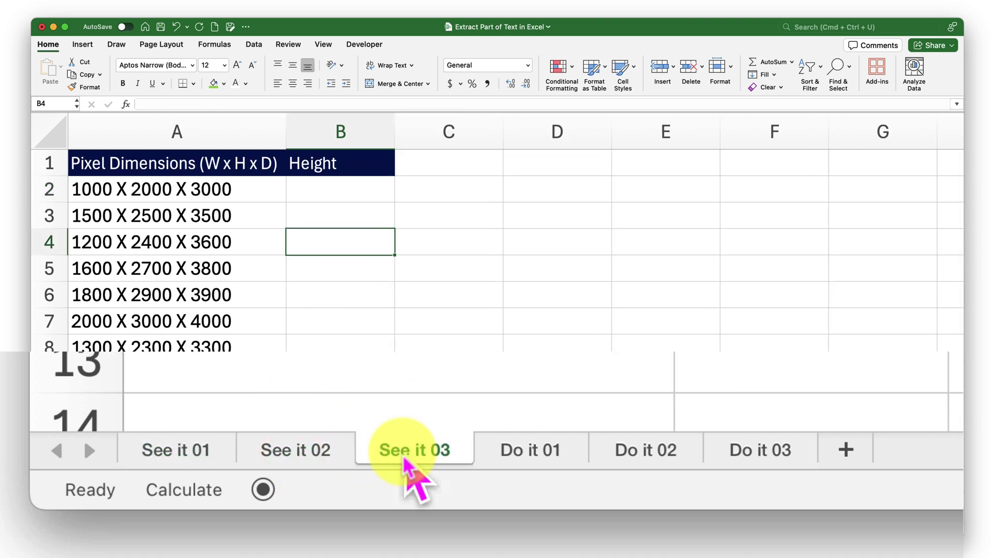
pyautogui.click(517, 454)
pyautogui.click(626, 452)
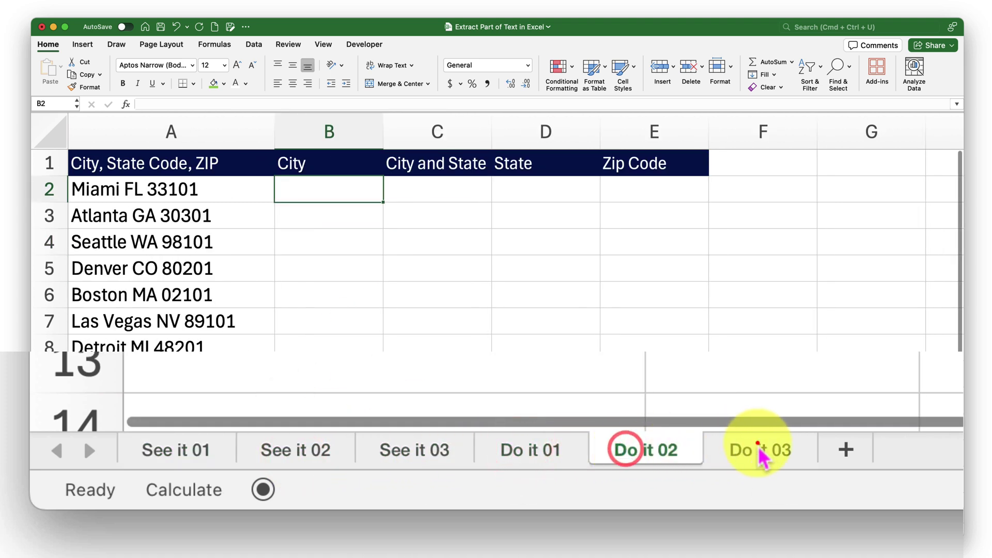
pyautogui.click(759, 450)
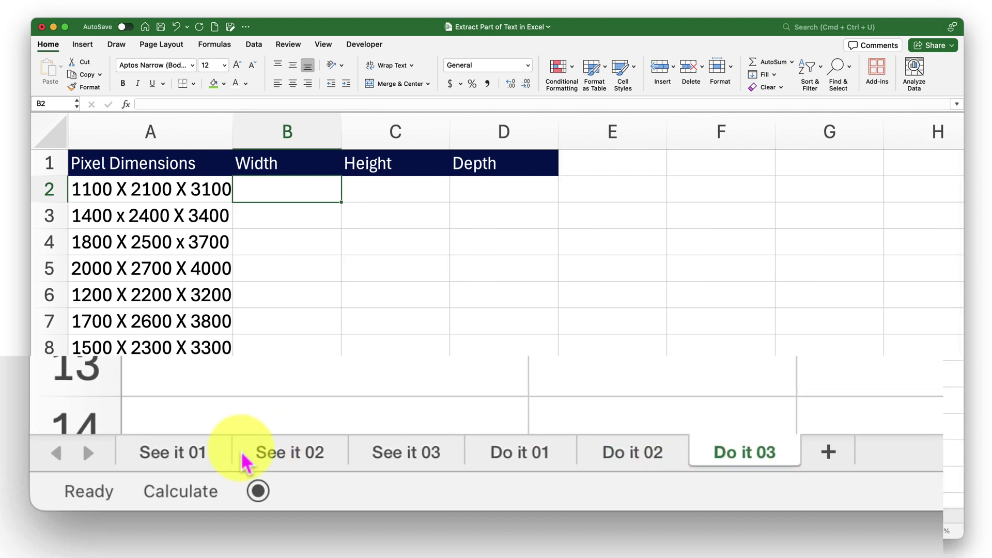
pyautogui.click(122, 503)
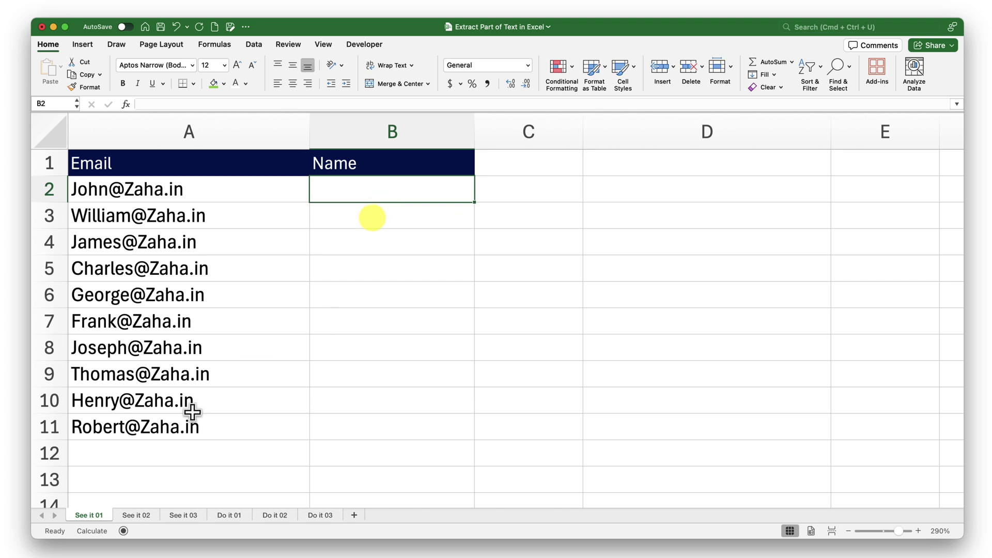
pyautogui.click(140, 515)
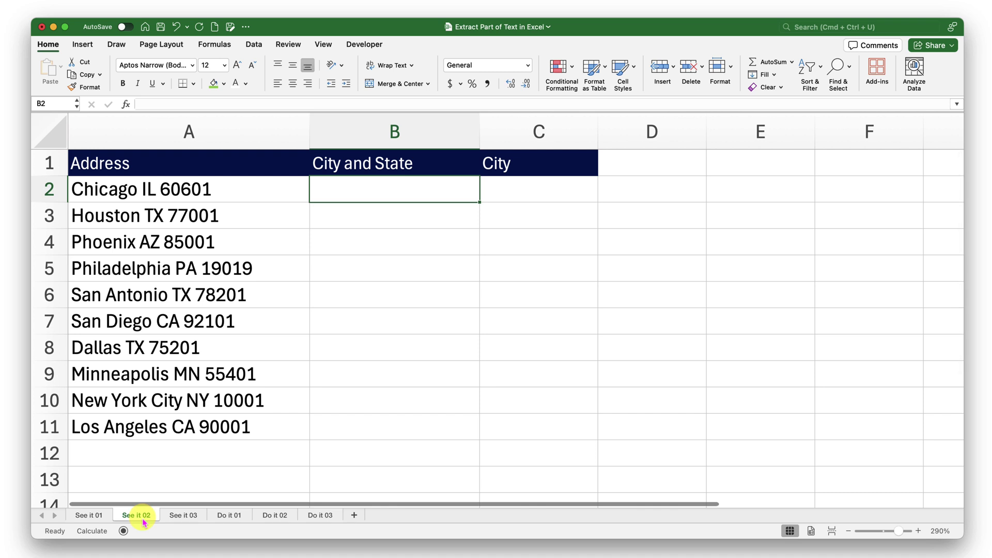
pyautogui.click(184, 516)
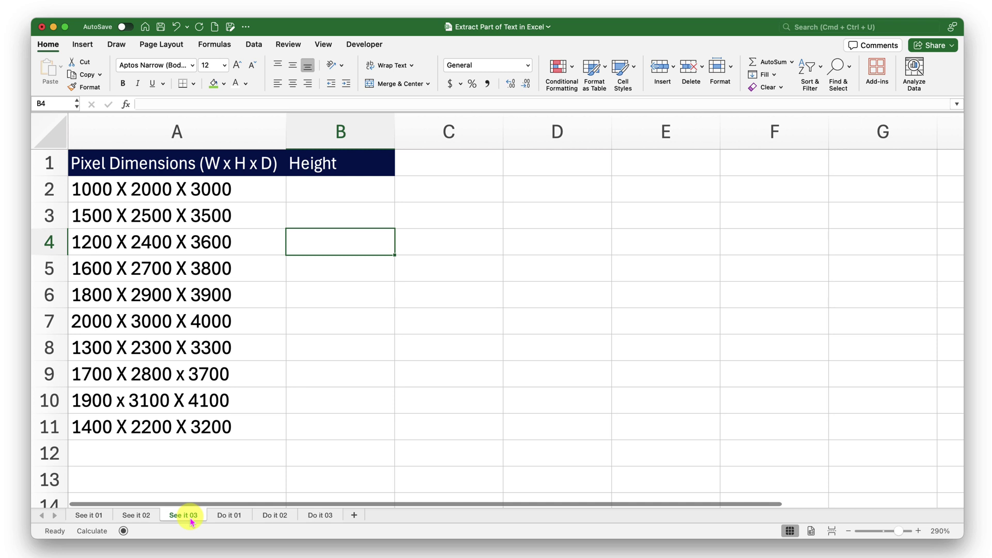
pyautogui.click(88, 515)
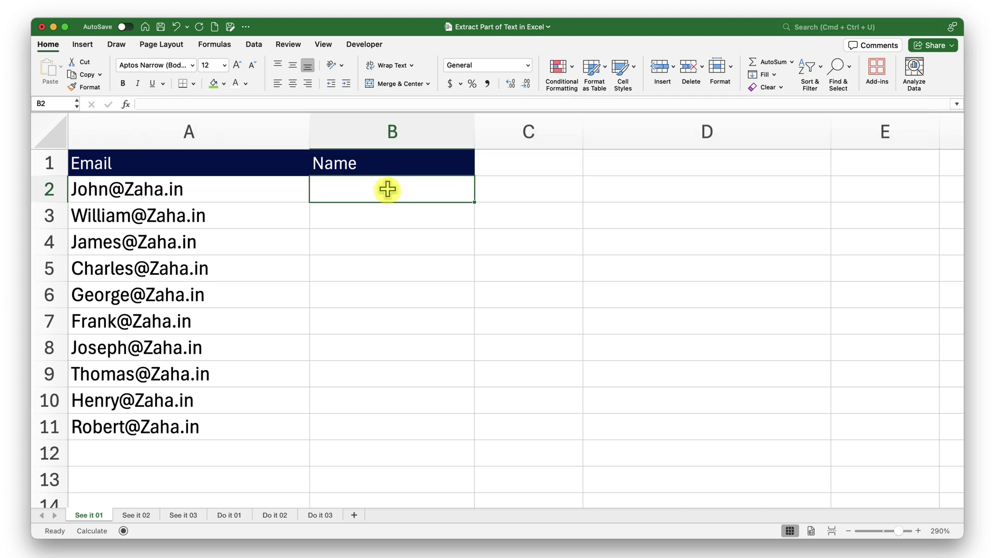
# Step: Enter =TEXTBEFORE(A2, "@") in B2 so it returns the name John
pyautogui.write('=text')
pyautogui.press('Down')
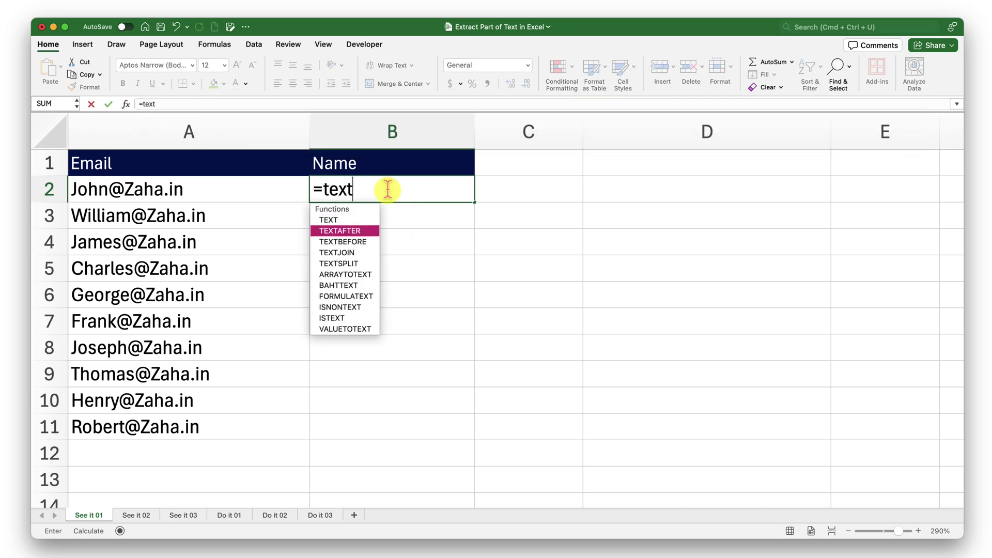
pyautogui.press('Down')
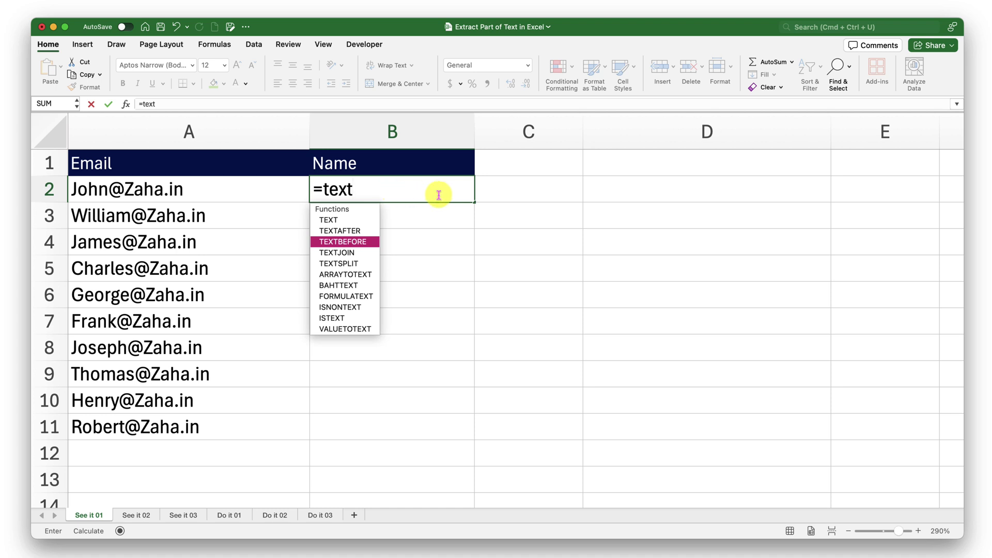
pyautogui.press('Tab')
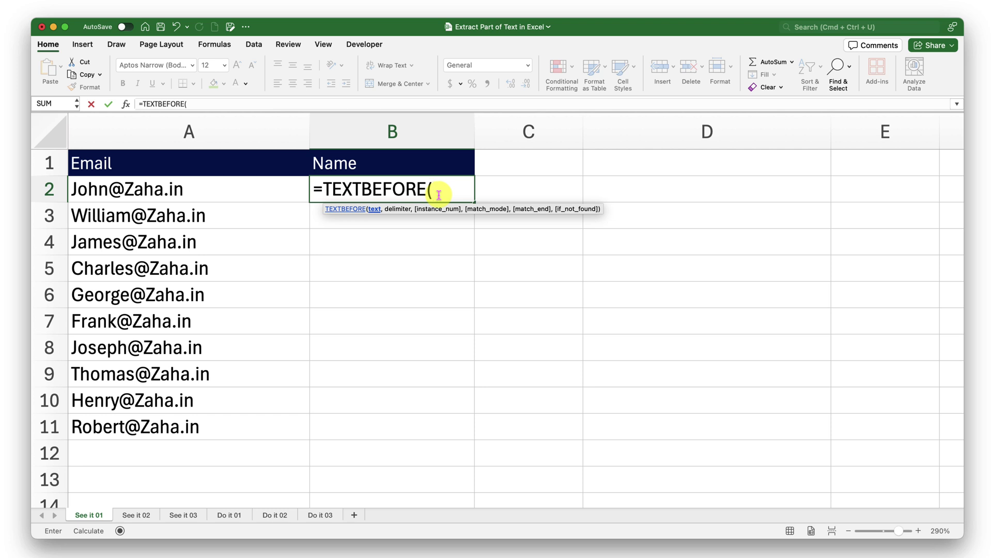
pyautogui.click(257, 191)
pyautogui.write(',')
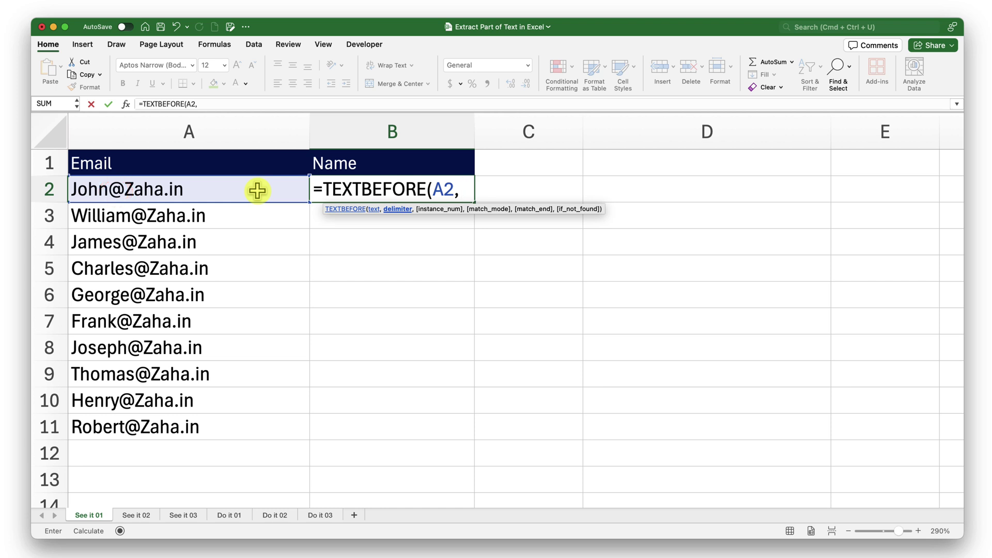
pyautogui.write('"@"')
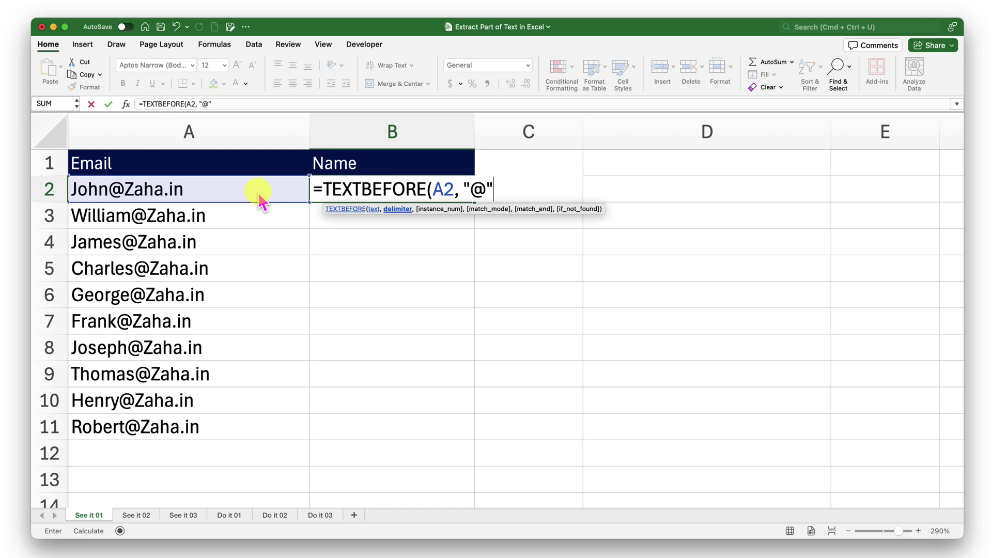
pyautogui.write(')')
pyautogui.press('Return')
pyautogui.click(392, 189)
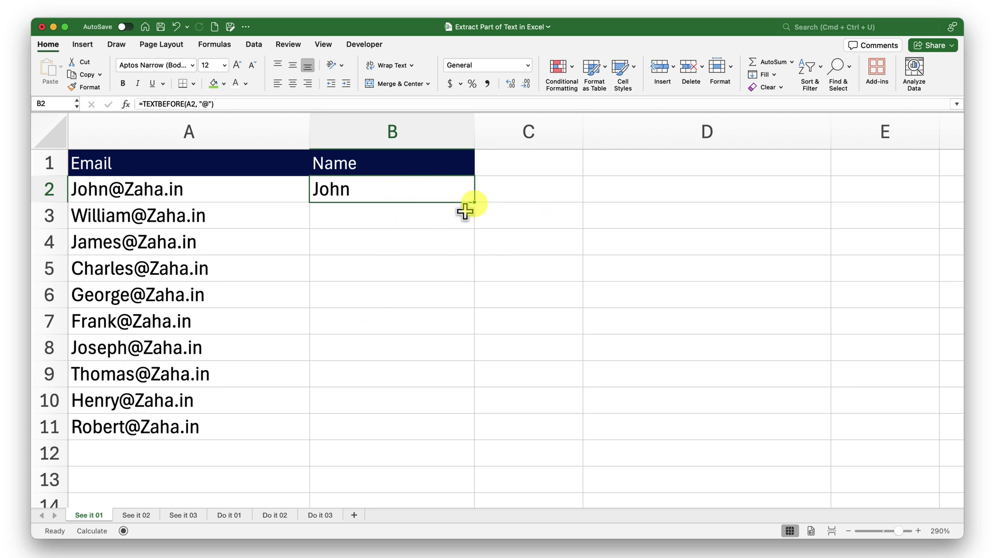
# Step: Copy B2's name formula down to B11, spot-check the results, and go to See it 02
pyautogui.moveTo(474, 203); pyautogui.dragTo(456, 427)
pyautogui.click(440, 354)
pyautogui.click(410, 266)
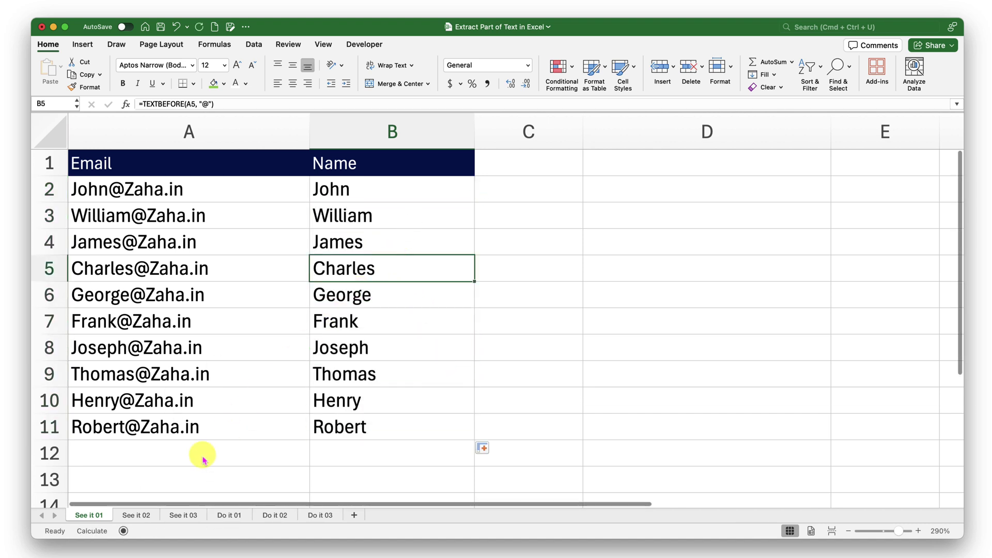
pyautogui.click(137, 515)
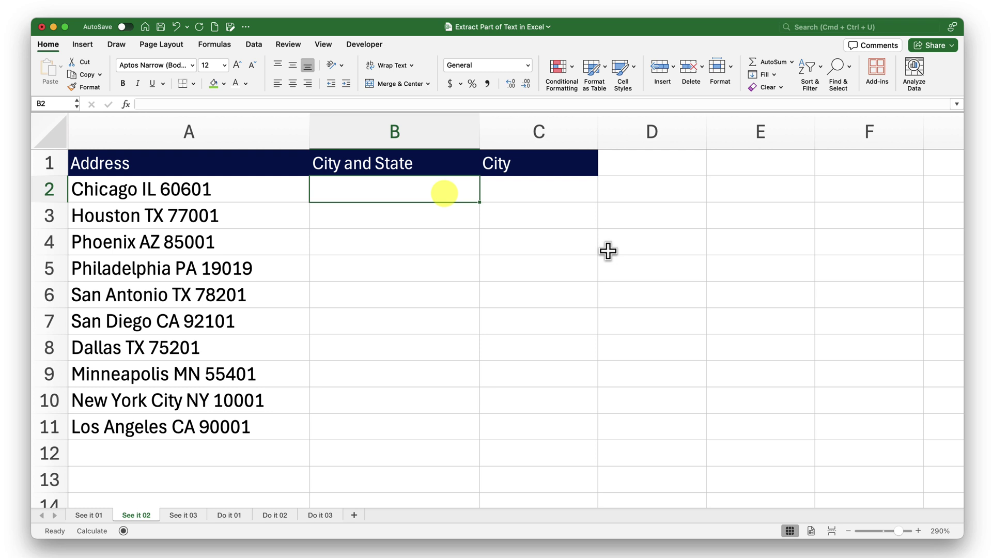
# Step: Enter =TEXTBEFORE(A2, " ", 2) in B2, returning Chicago IL
pyautogui.write('=text')
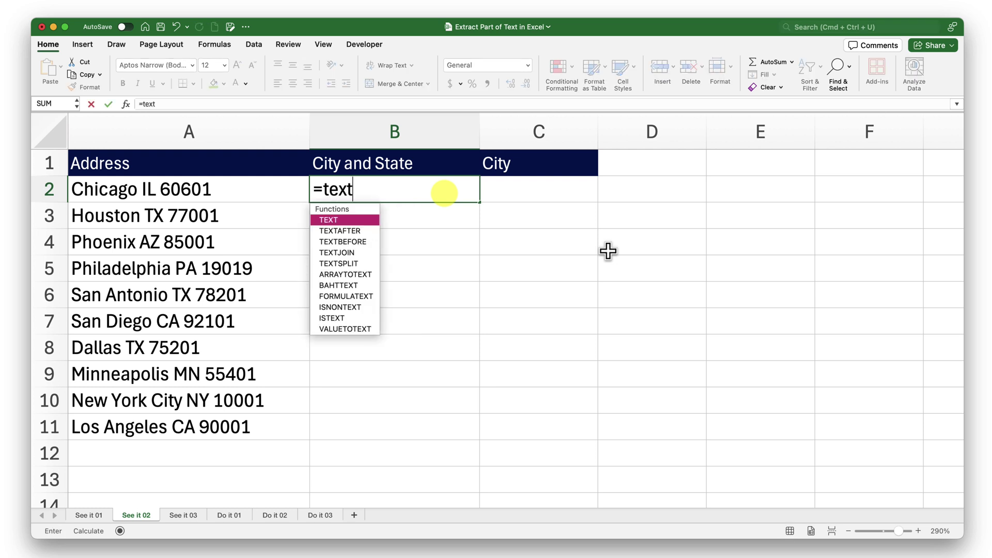
pyautogui.press('Down')
pyautogui.press('Down')
pyautogui.press('Tab')
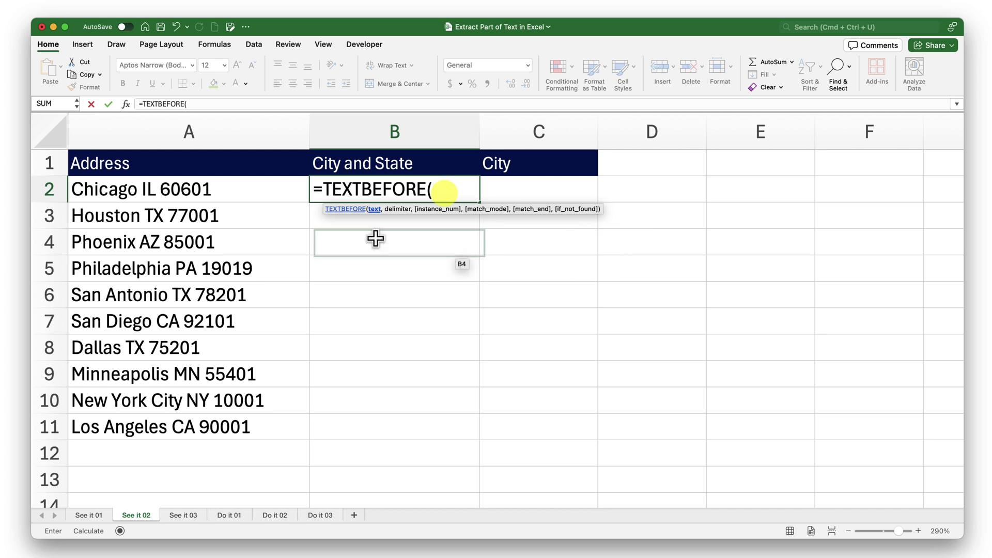
pyautogui.click(267, 195)
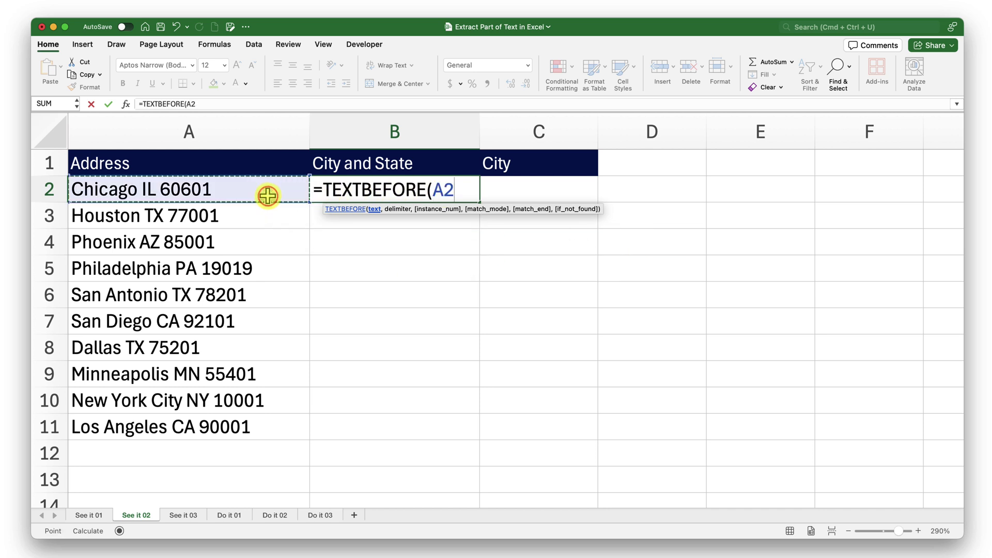
pyautogui.write(',')
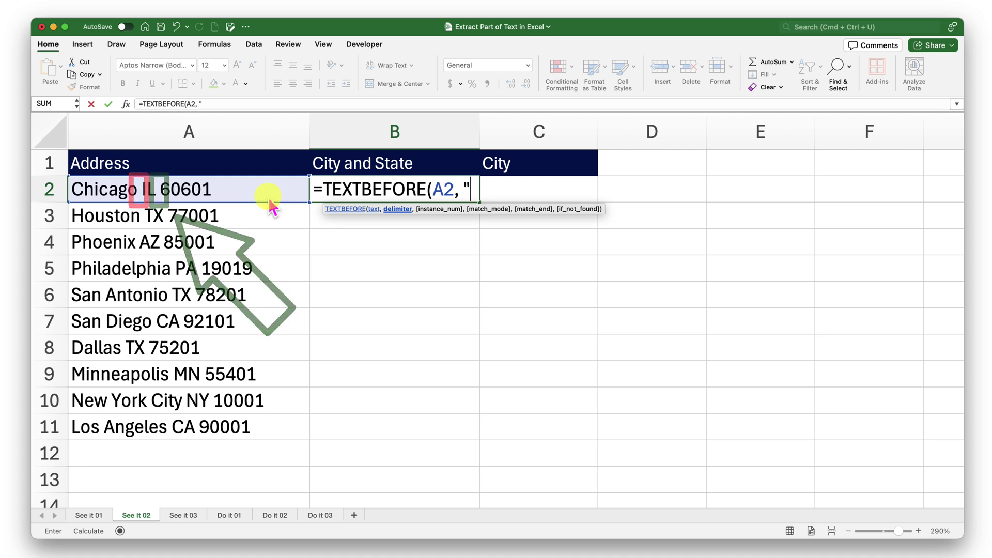
pyautogui.write('" ",')
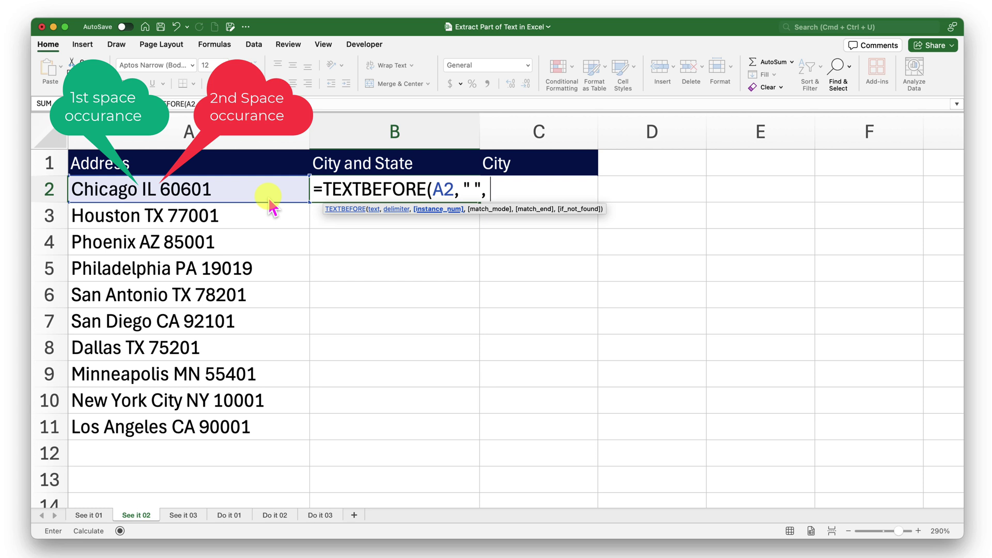
pyautogui.write('2)')
pyautogui.press('Return')
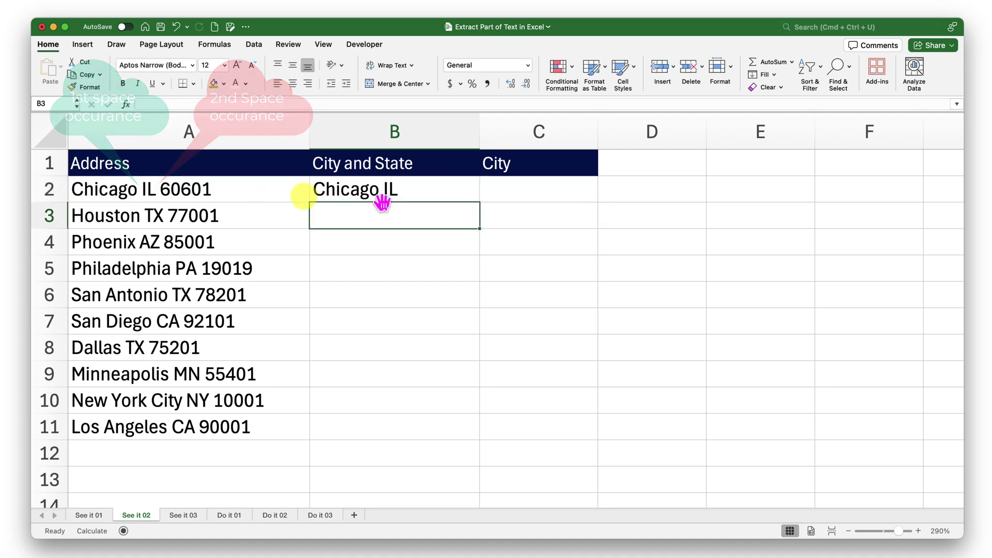
pyautogui.click(388, 195)
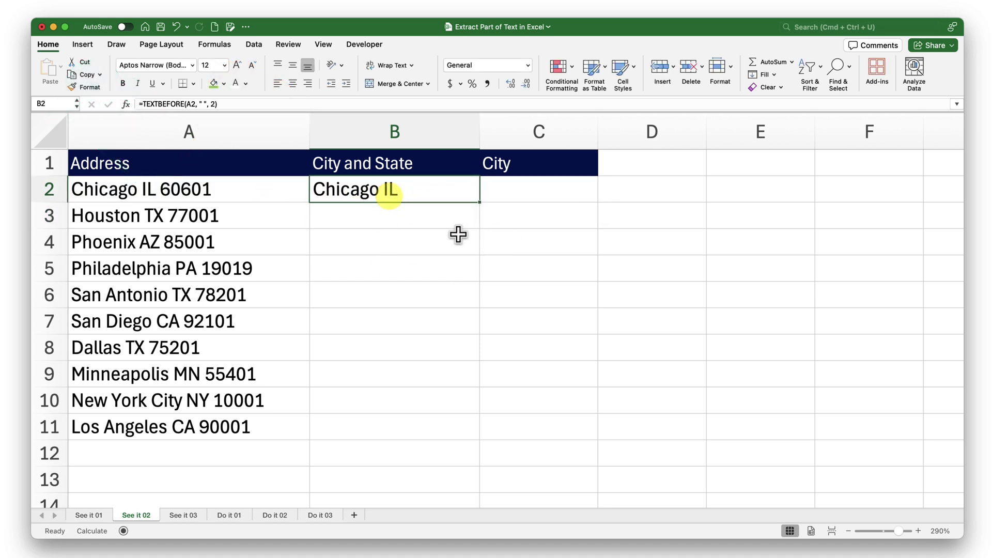
pyautogui.click(478, 200)
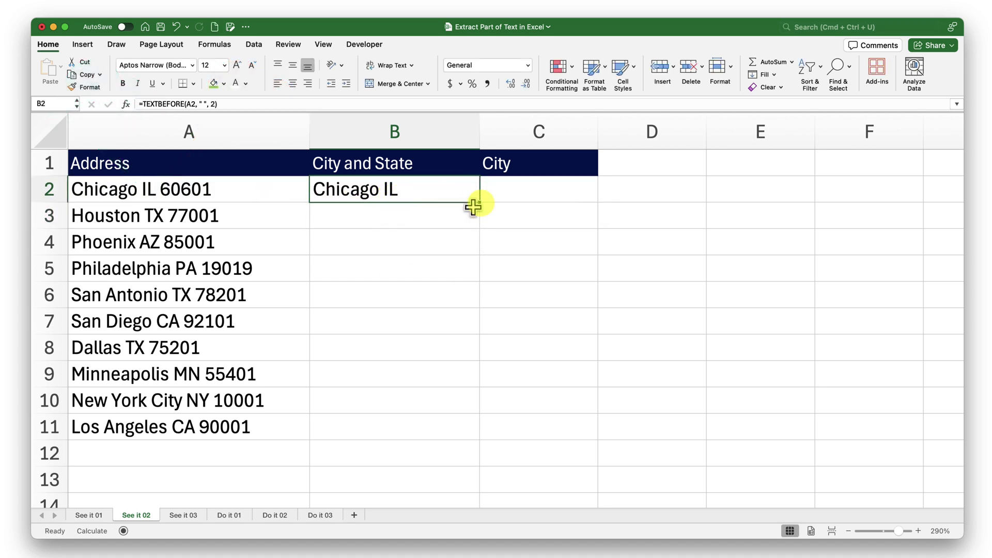
pyautogui.moveTo(480, 202); pyautogui.dragTo(465, 439)
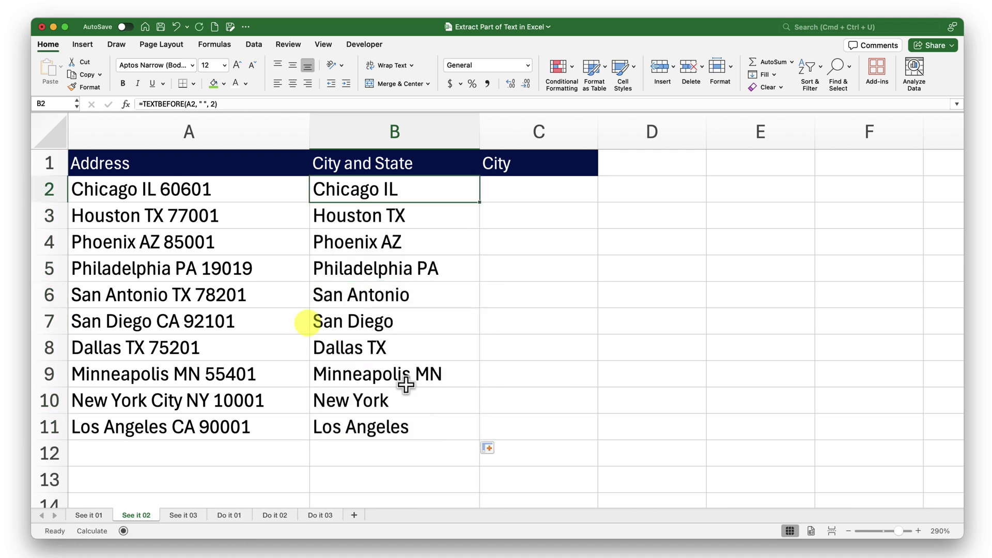
pyautogui.click(206, 299)
pyautogui.click(207, 318)
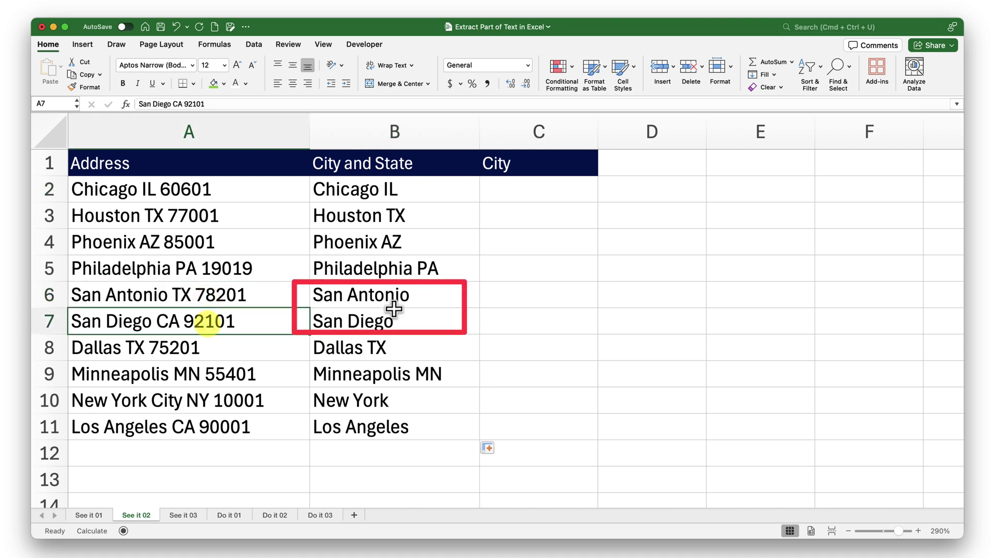
pyautogui.click(221, 402)
pyautogui.click(222, 429)
pyautogui.click(250, 295)
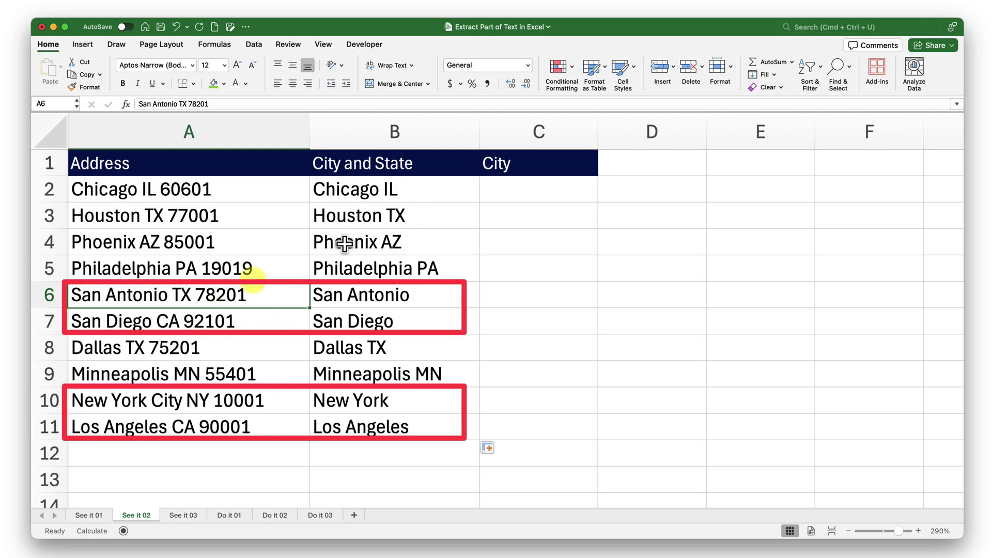
pyautogui.click(379, 198)
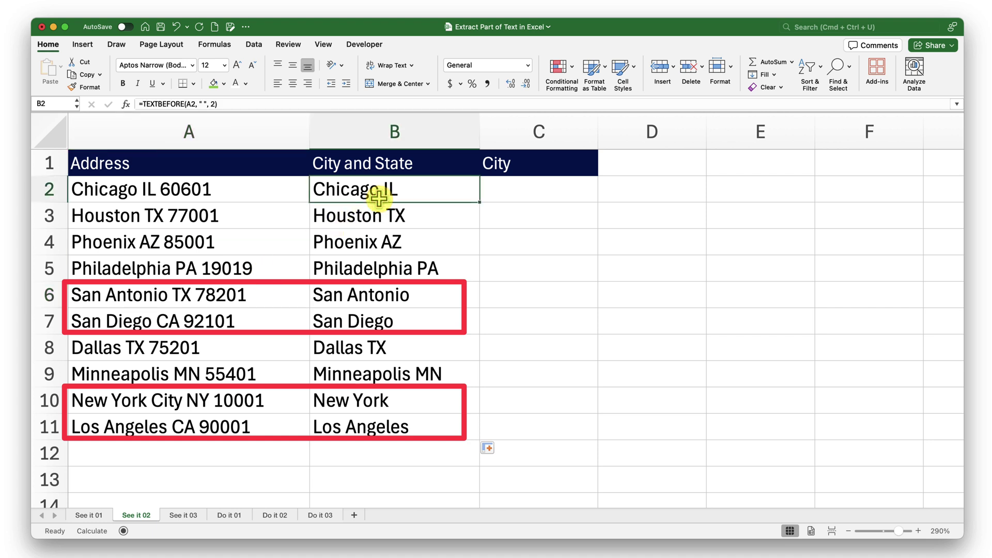
pyautogui.click(395, 312)
pyautogui.click(413, 295)
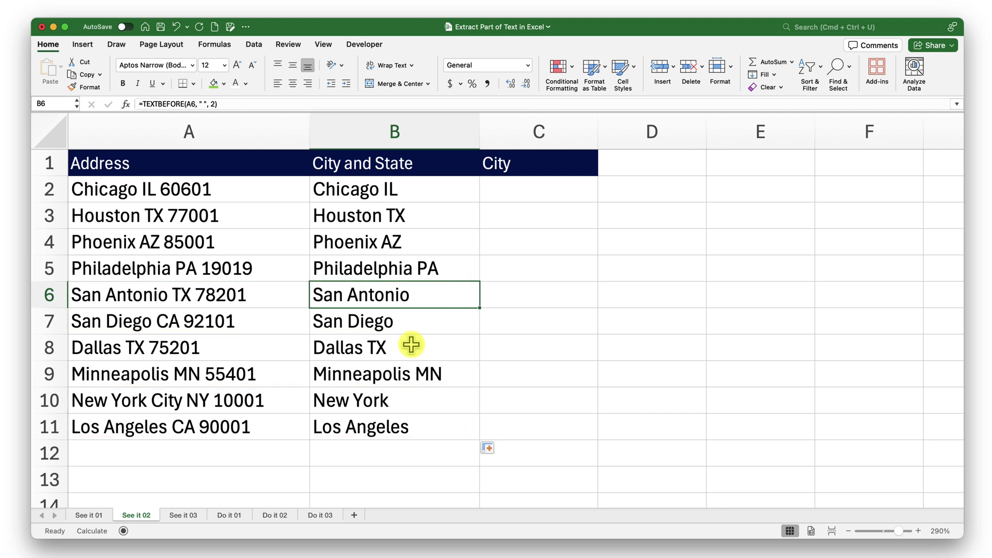
pyautogui.click(436, 193)
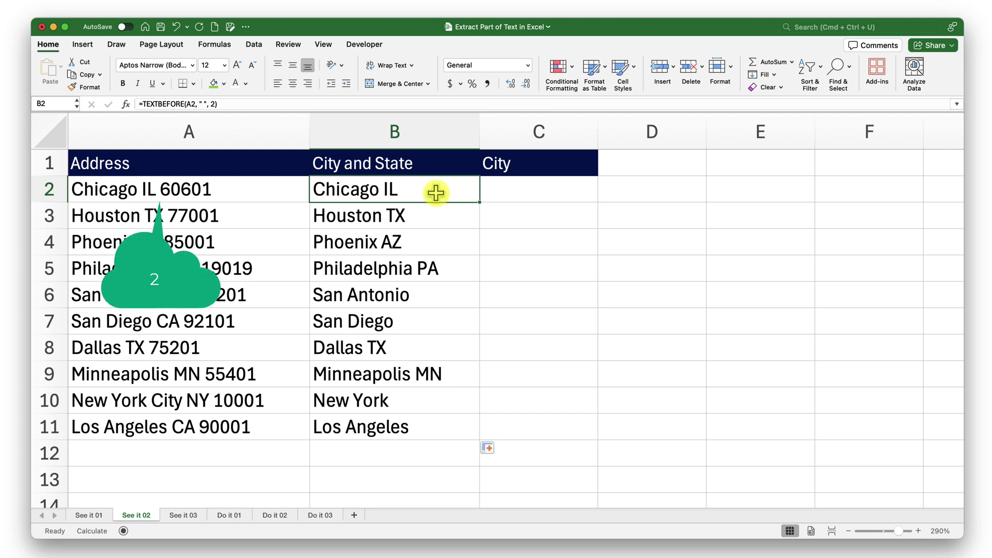
# Step: Change B2's instance number to -1 and fill =TEXTBEFORE(A2, " ", -1) down to B11
pyautogui.click(321, 105)
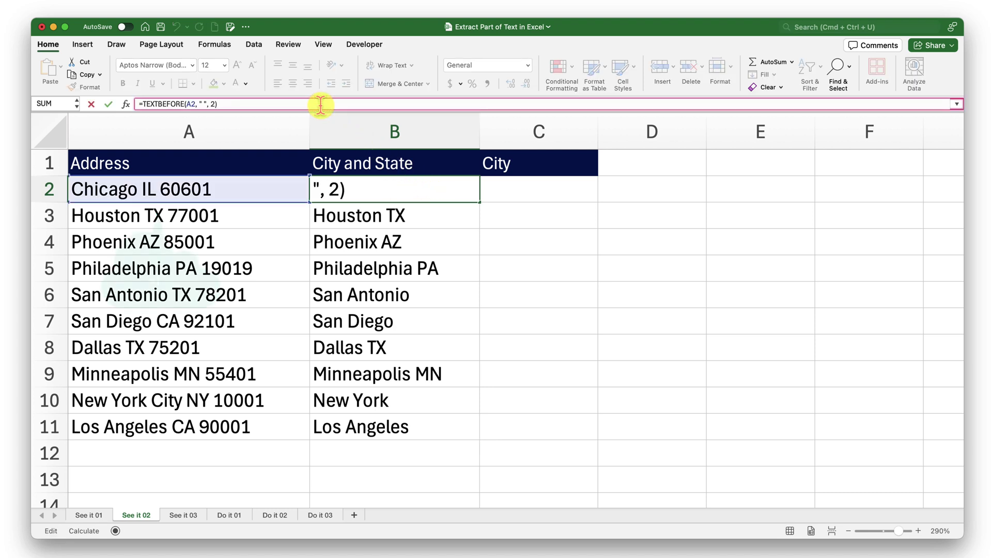
pyautogui.press('BackSpace')
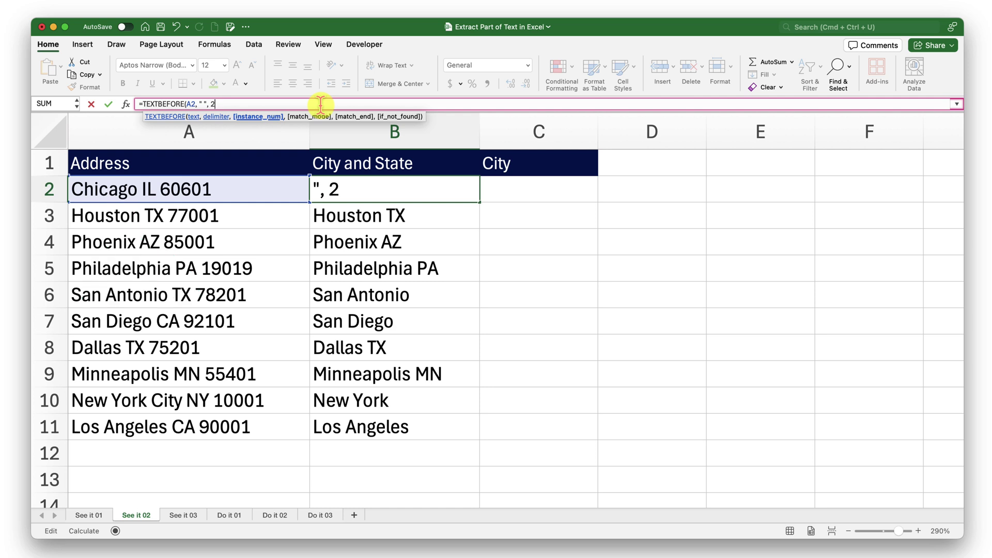
pyautogui.press('BackSpace')
pyautogui.write('-1')
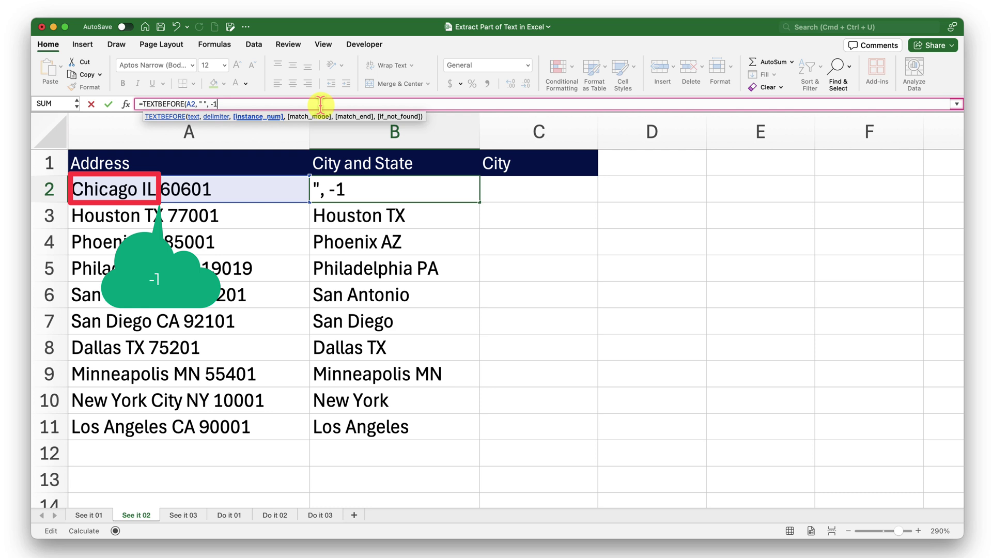
pyautogui.write(')')
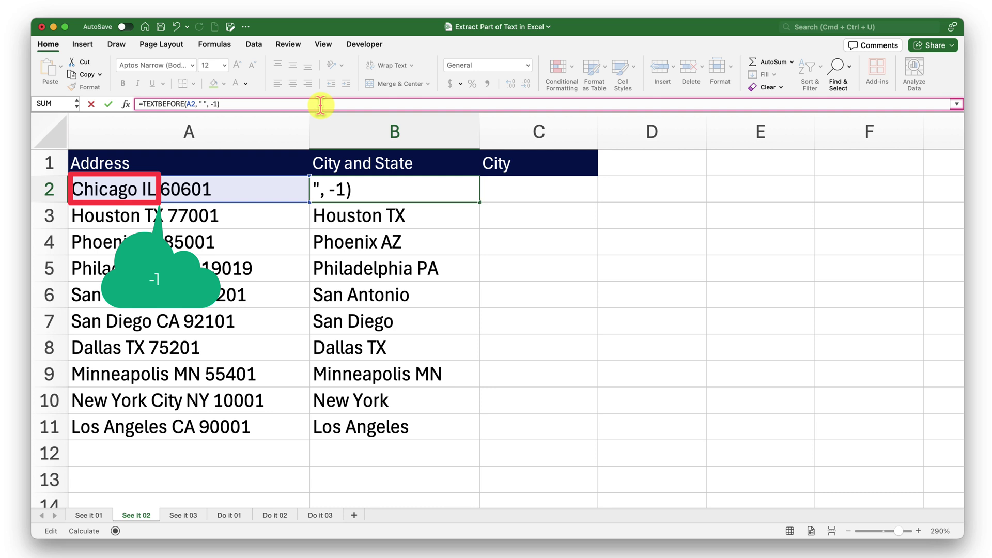
pyautogui.press('Return')
pyautogui.click(424, 190)
pyautogui.moveTo(480, 202); pyautogui.dragTo(466, 423)
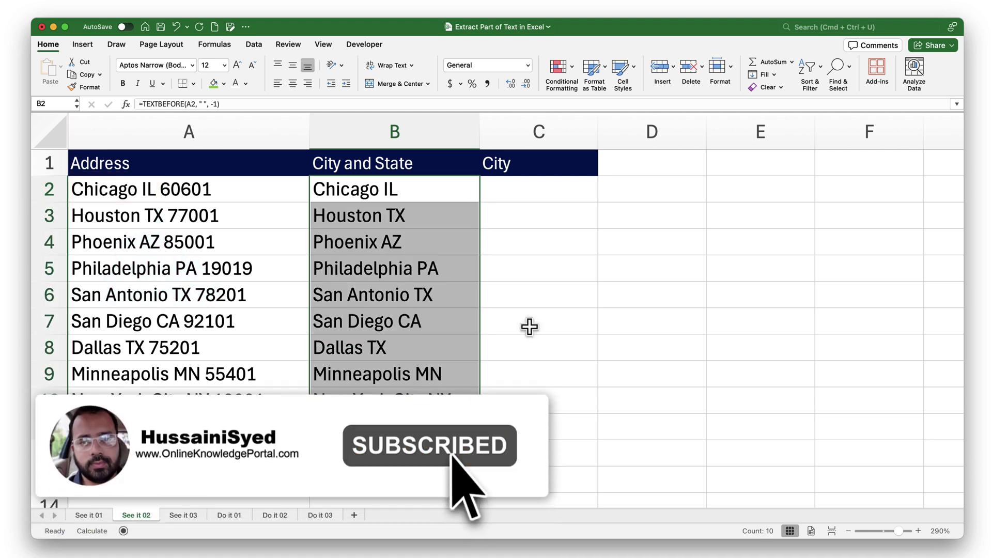
# Step: Enter =TEXTBEFORE(A2, " ", -2) in C2 to get the city
pyautogui.click(552, 190)
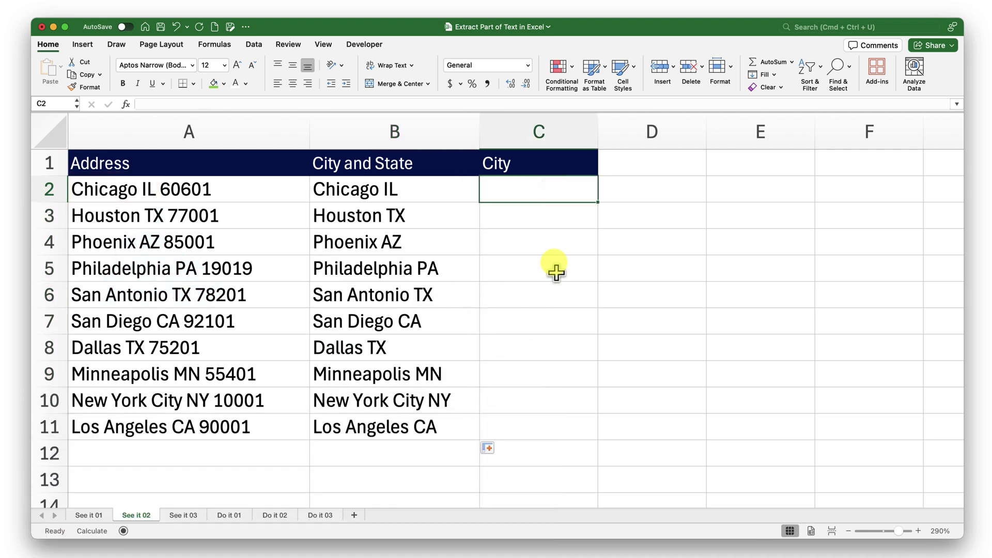
pyautogui.write('=text')
pyautogui.press('Down')
pyautogui.press('Down')
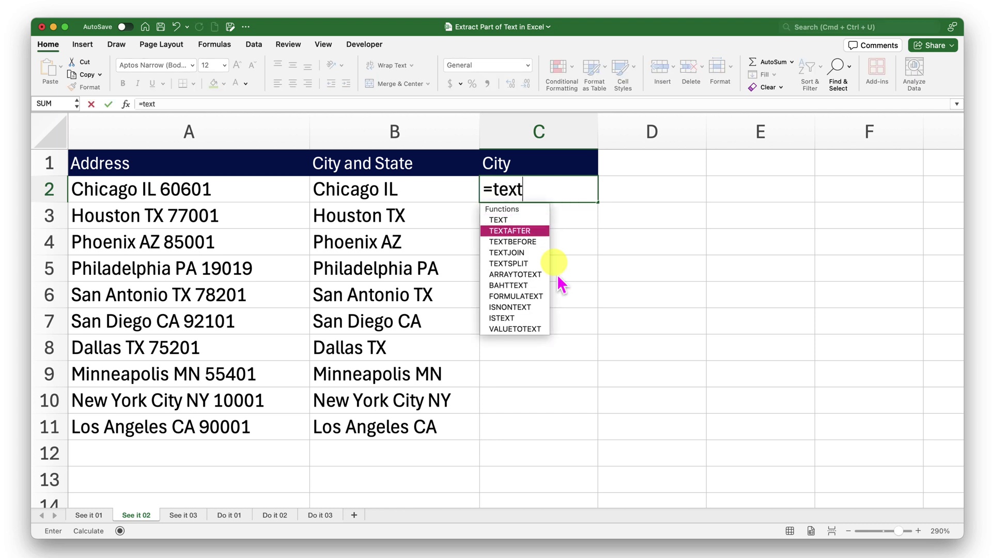
pyautogui.press('Tab')
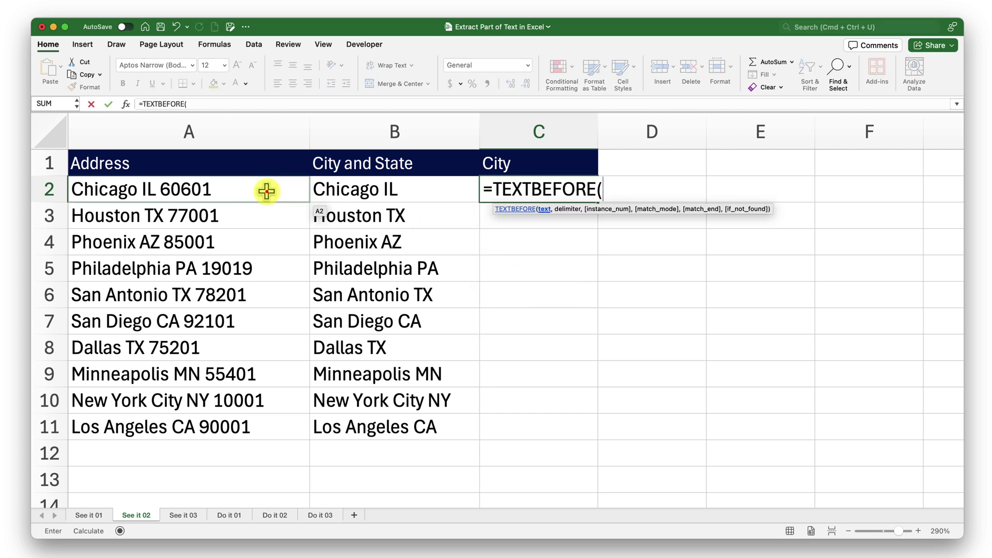
pyautogui.click(267, 191)
pyautogui.write(', ')
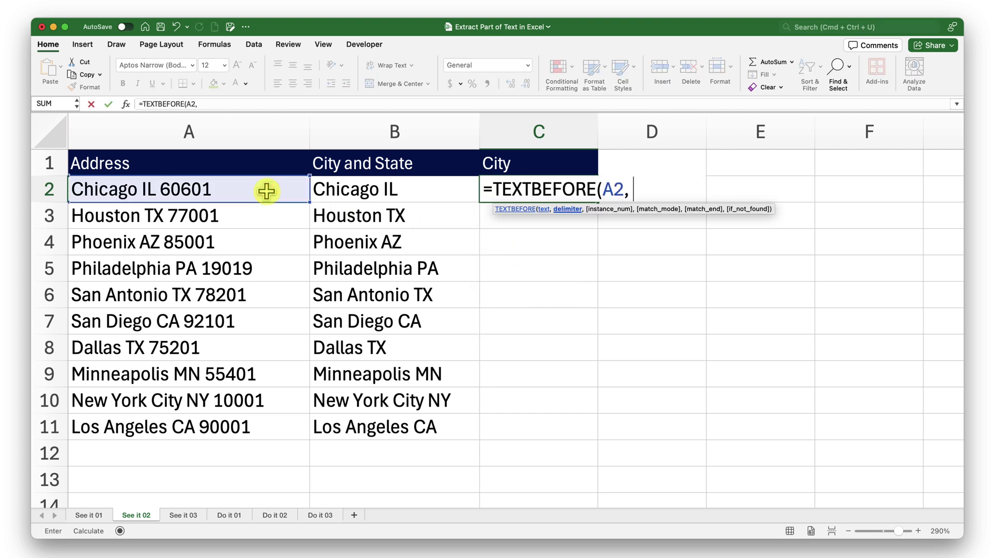
pyautogui.write('" "')
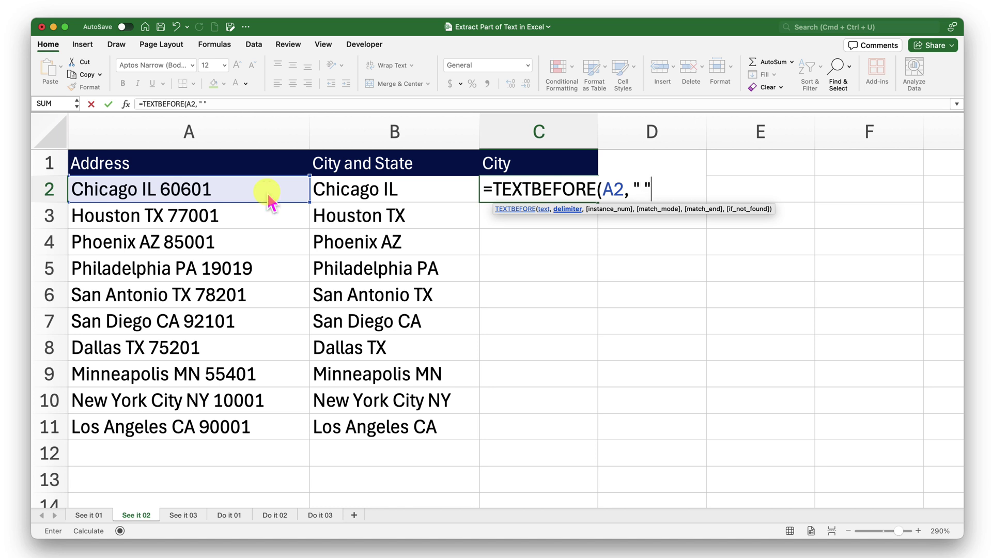
pyautogui.write(', ')
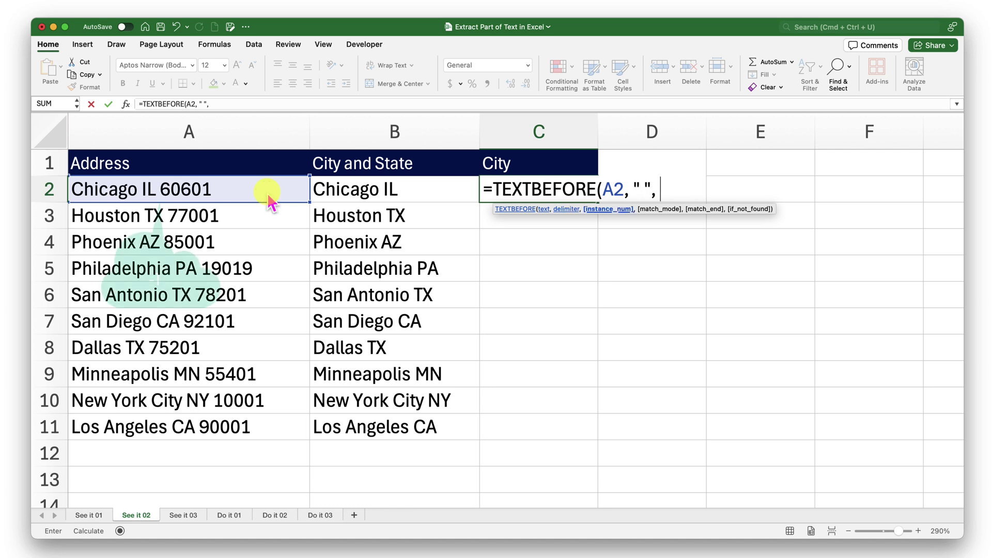
pyautogui.write('-2')
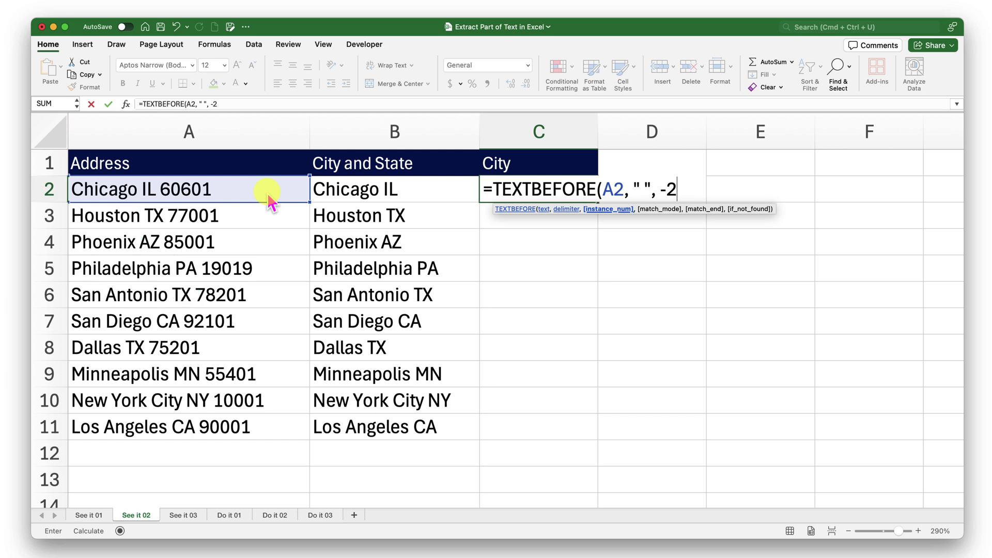
pyautogui.write(')')
pyautogui.press('Return')
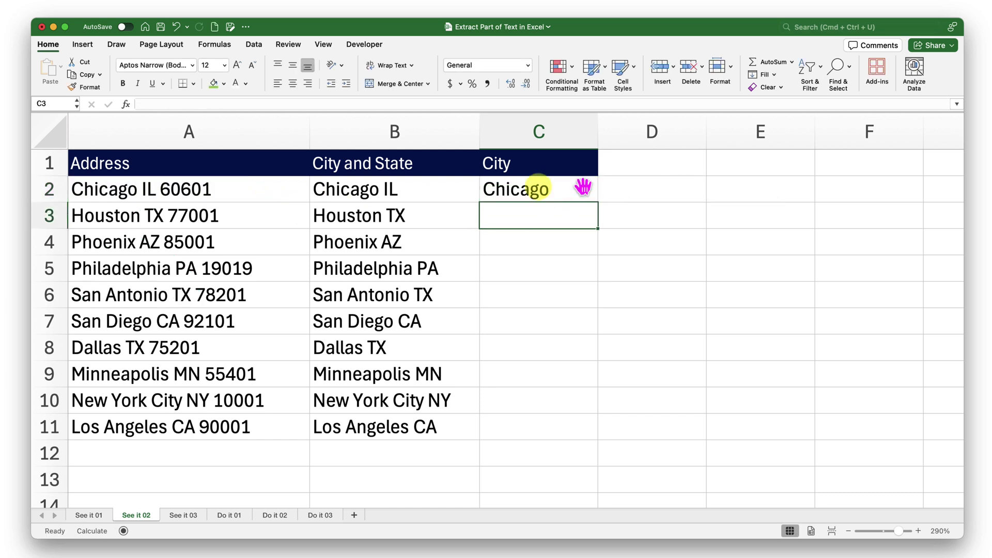
# Step: Fill the city formula down to C11 and check results like New York City
pyautogui.click(583, 186)
pyautogui.moveTo(599, 204); pyautogui.dragTo(594, 437)
pyautogui.click(533, 422)
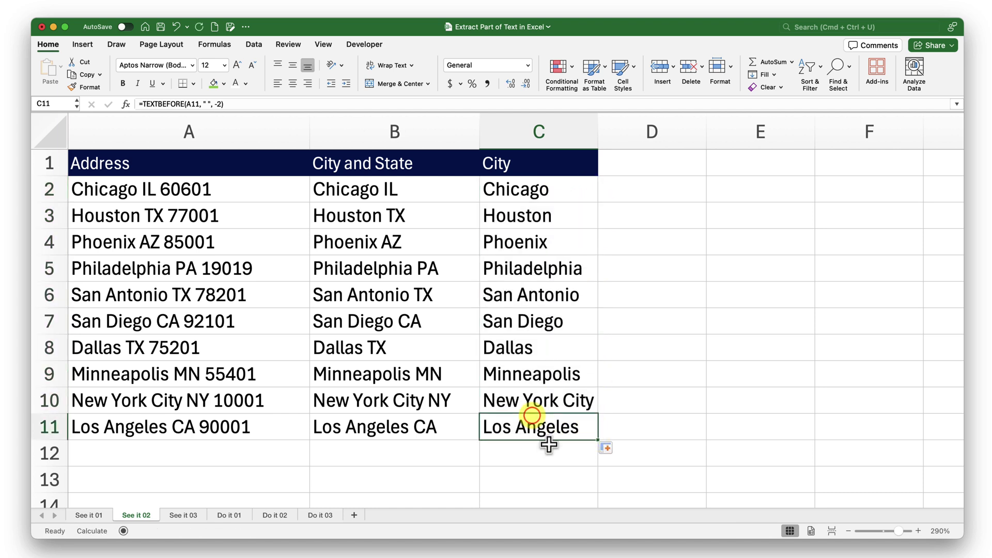
pyautogui.click(517, 392)
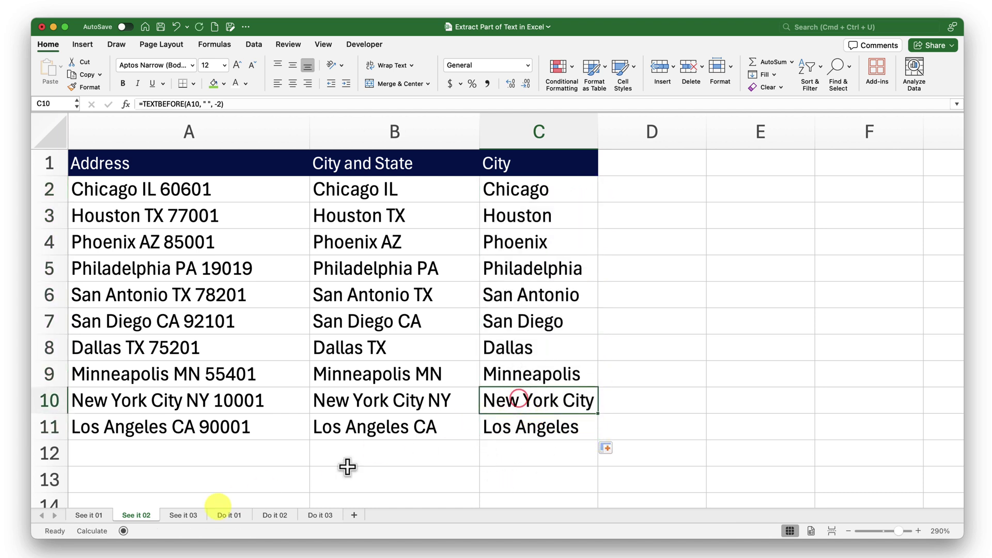
# Step: On See it 03, enter =TEXTBEFORE(A2, " X ", 2) in B2, returning 1000 X 2000
pyautogui.click(192, 520)
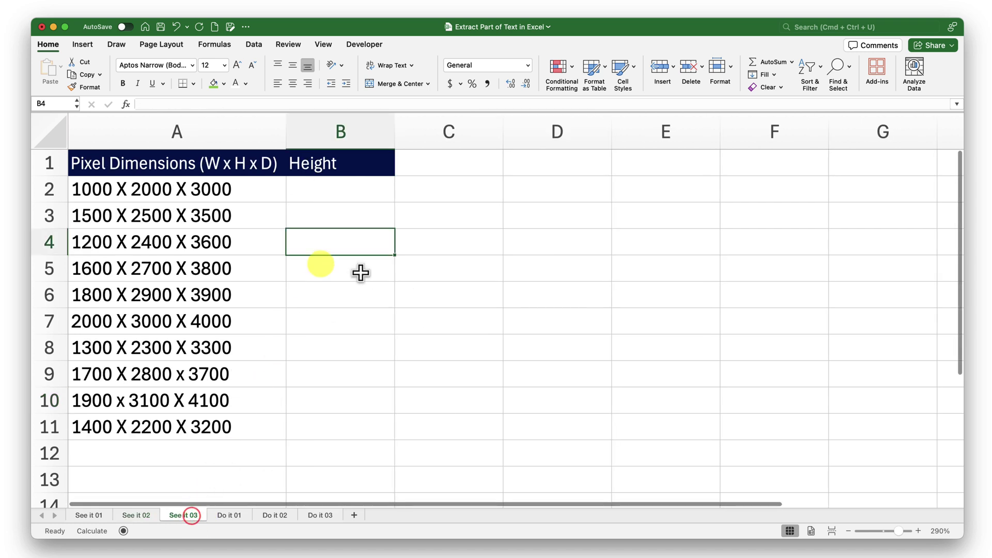
pyautogui.click(345, 198)
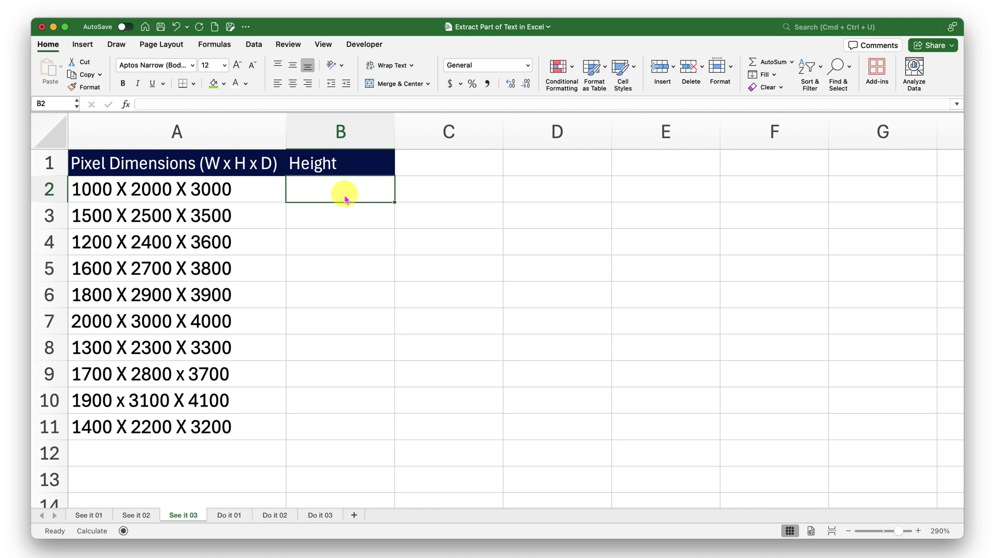
pyautogui.write('=text')
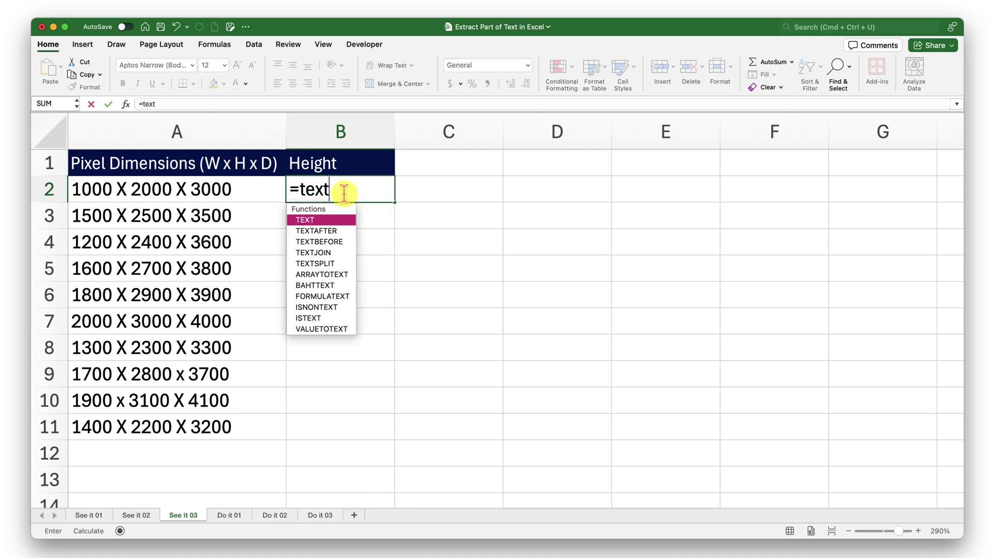
pyautogui.press('Down')
pyautogui.press('Down')
pyautogui.press('Tab')
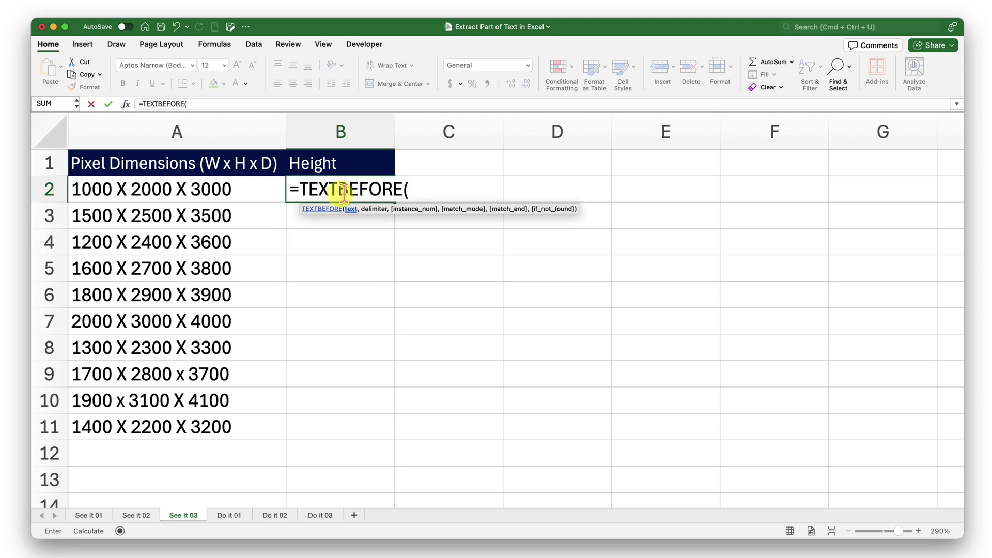
pyautogui.click(212, 190)
pyautogui.write(', "')
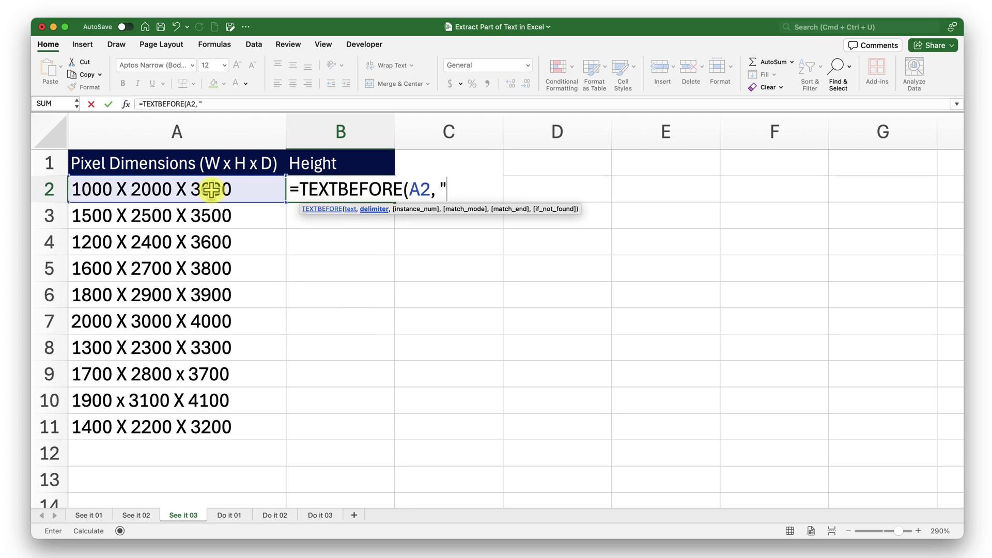
pyautogui.write(' X ", ')
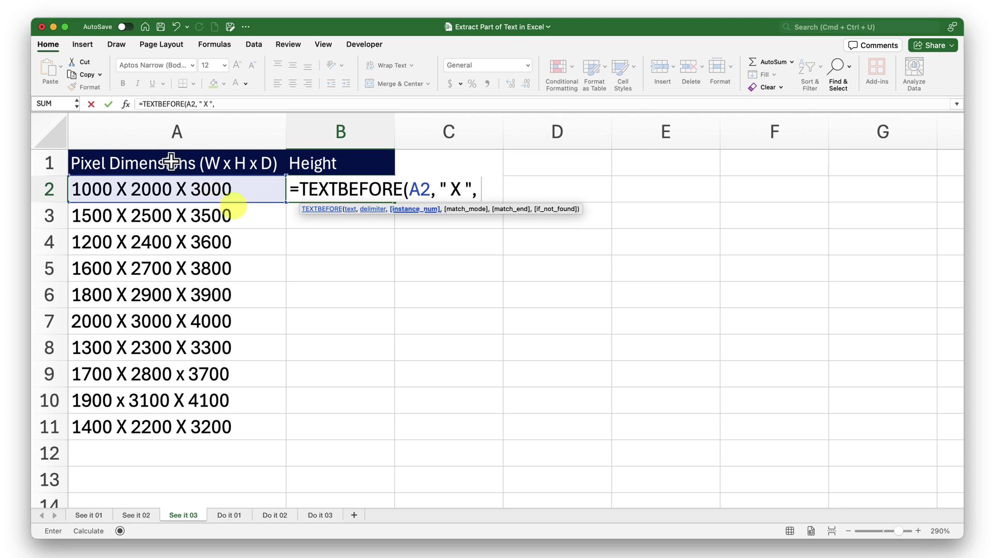
pyautogui.write(' 2)')
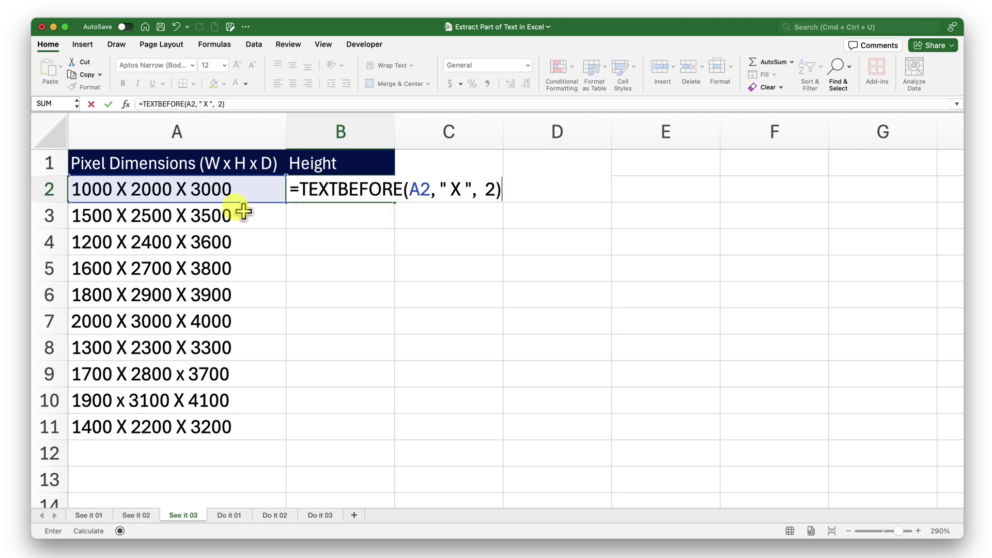
pyautogui.press('Return')
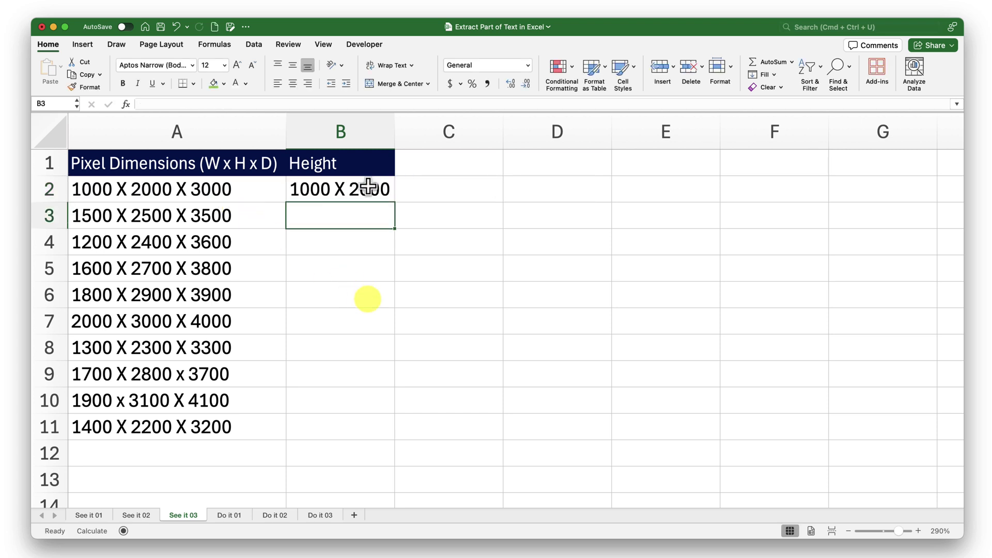
pyautogui.click(368, 187)
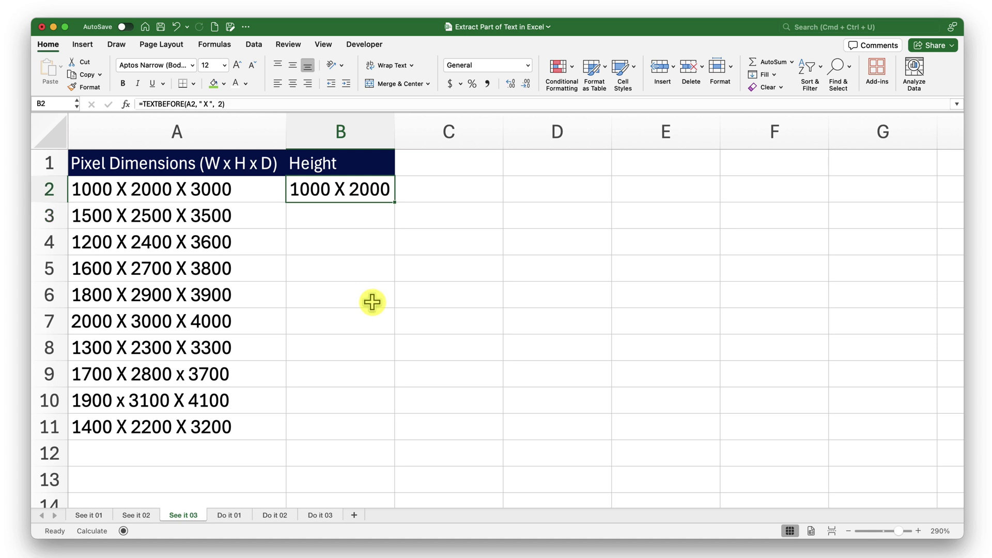
pyautogui.click(372, 303)
pyautogui.press('Up')
pyautogui.press('Up')
pyautogui.press('Up')
pyautogui.press('Up')
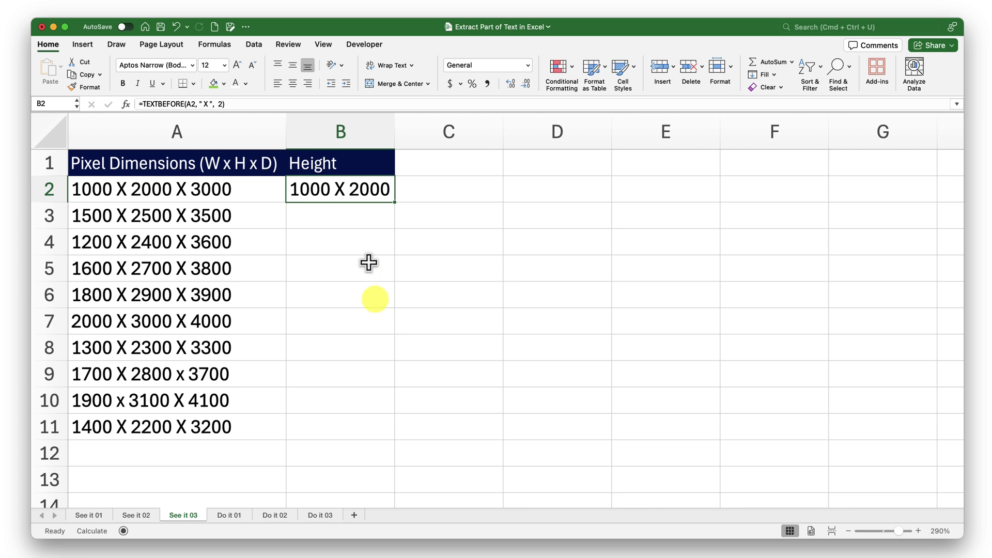
# Step: Enter =TEXTAFTER(B2, " X ") in C2, returning 2000
pyautogui.click(461, 187)
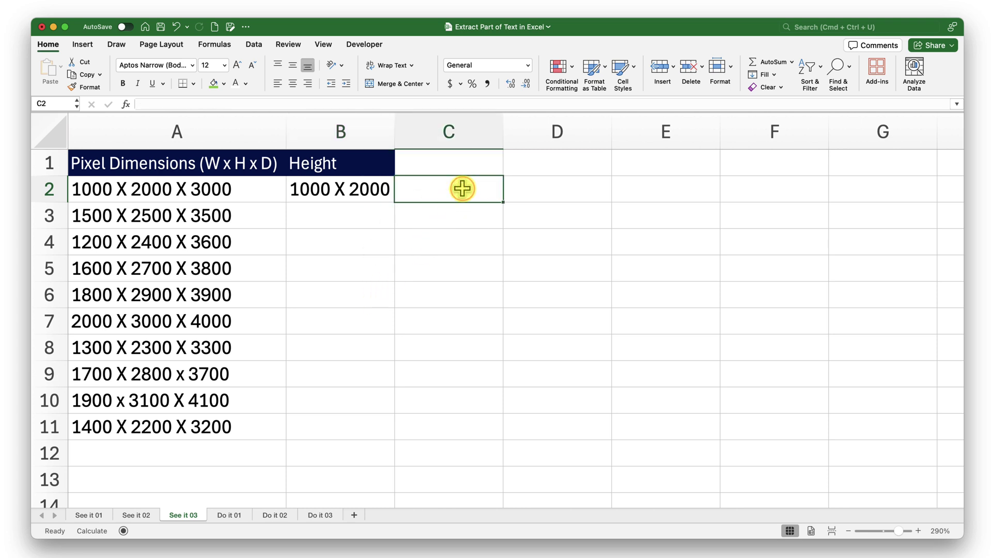
pyautogui.click(363, 195)
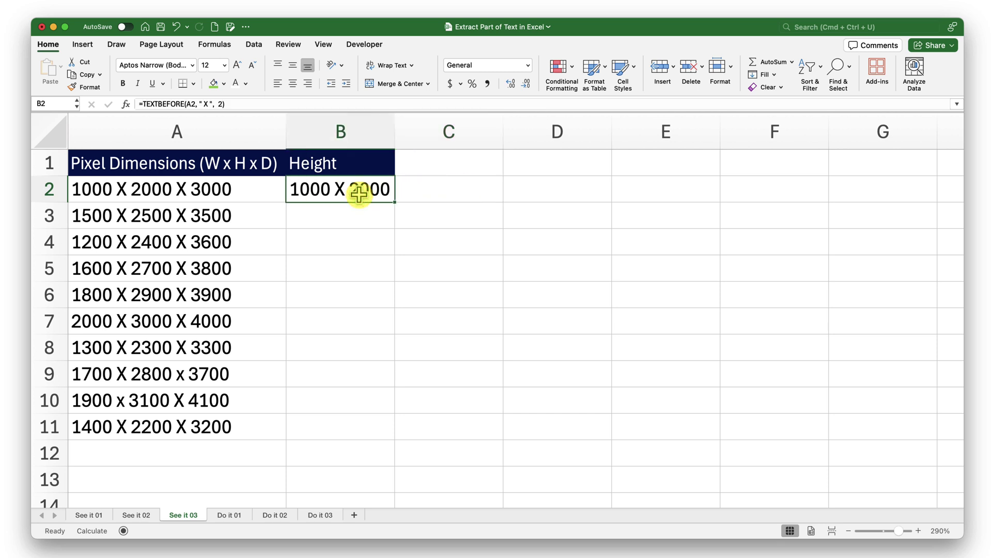
pyautogui.click(445, 193)
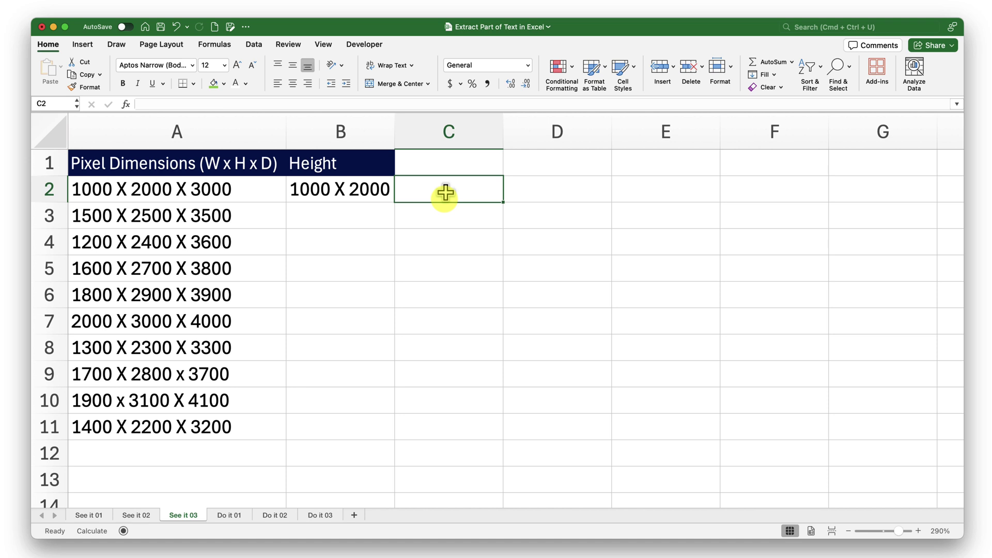
pyautogui.write('=text')
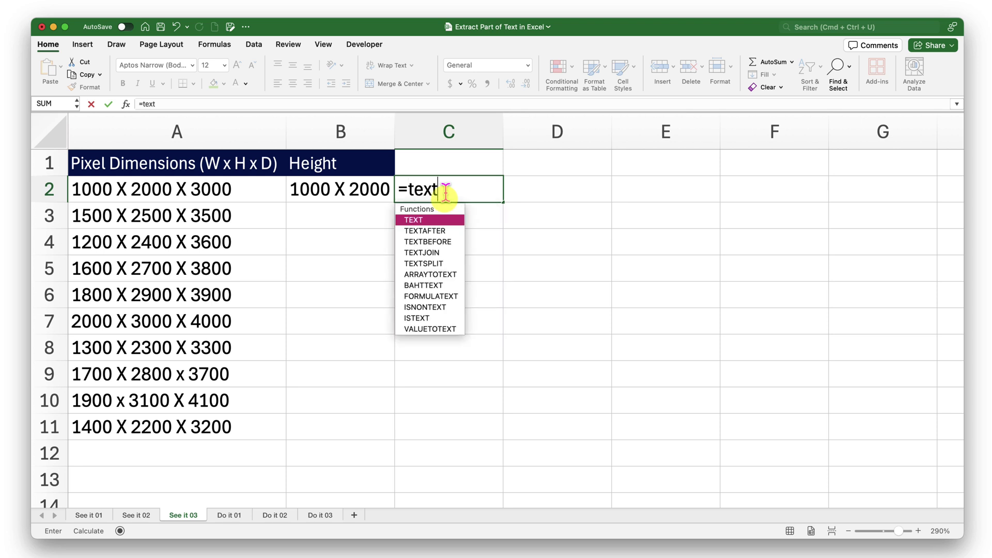
pyautogui.press('Down')
pyautogui.press('Tab')
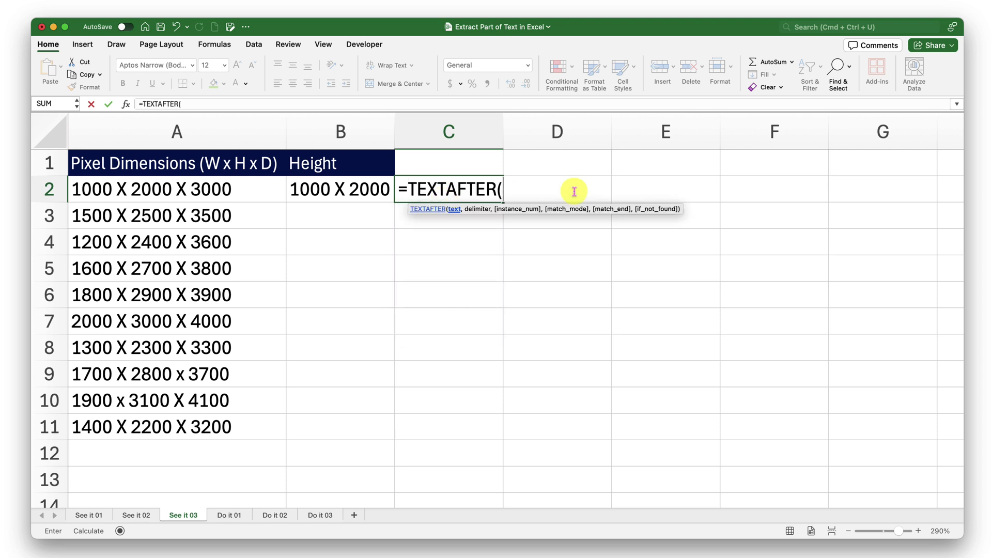
pyautogui.click(337, 190)
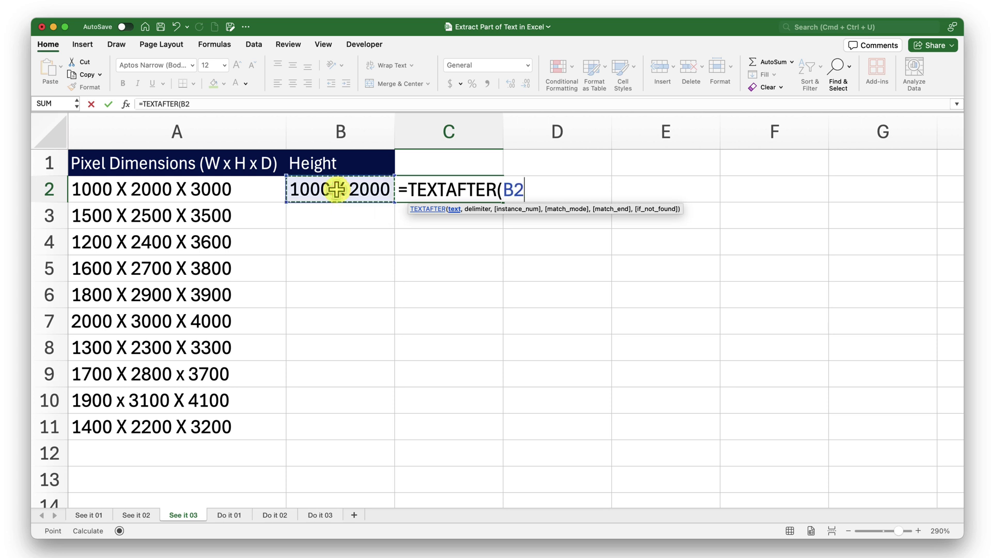
pyautogui.write(',')
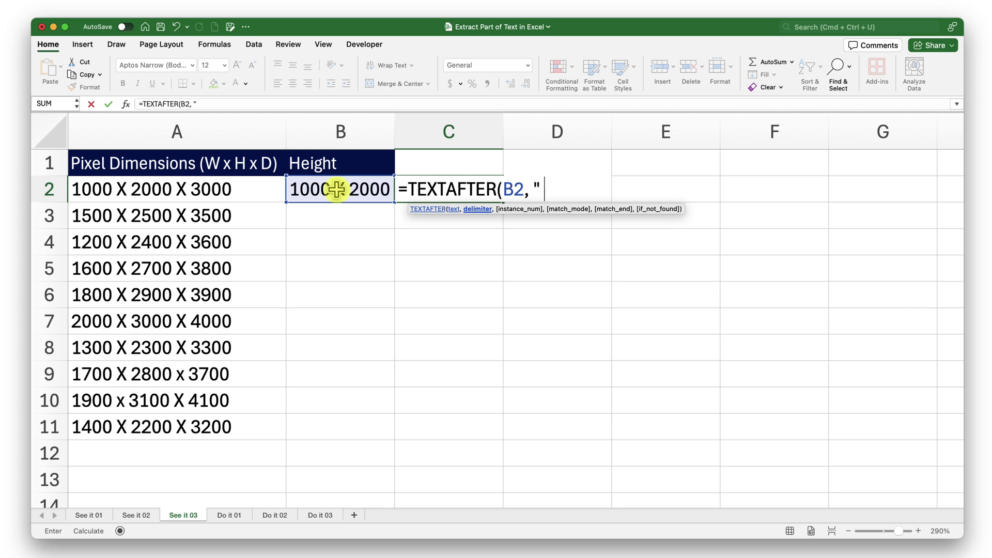
pyautogui.write('" X ",')
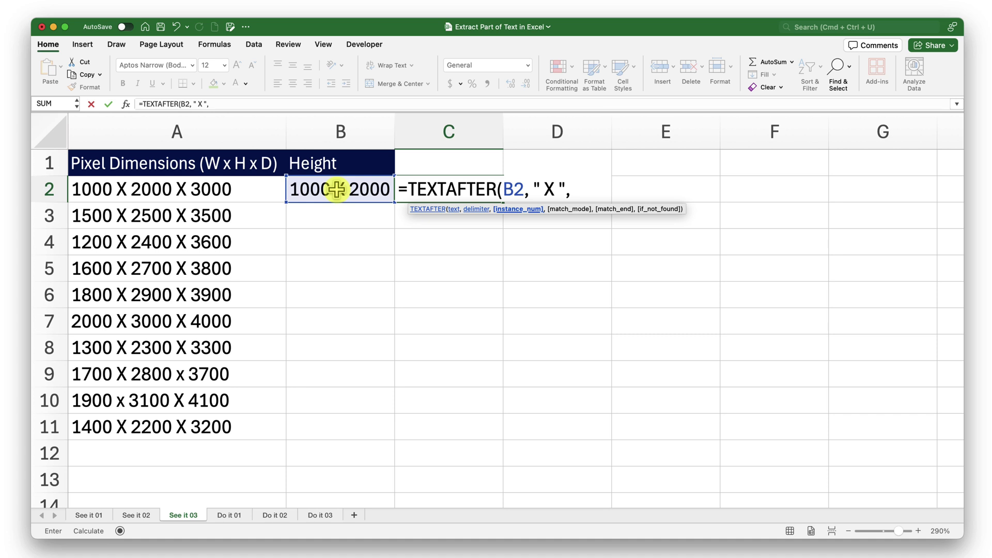
pyautogui.press('BackSpace')
pyautogui.press('BackSpace')
pyautogui.write(')')
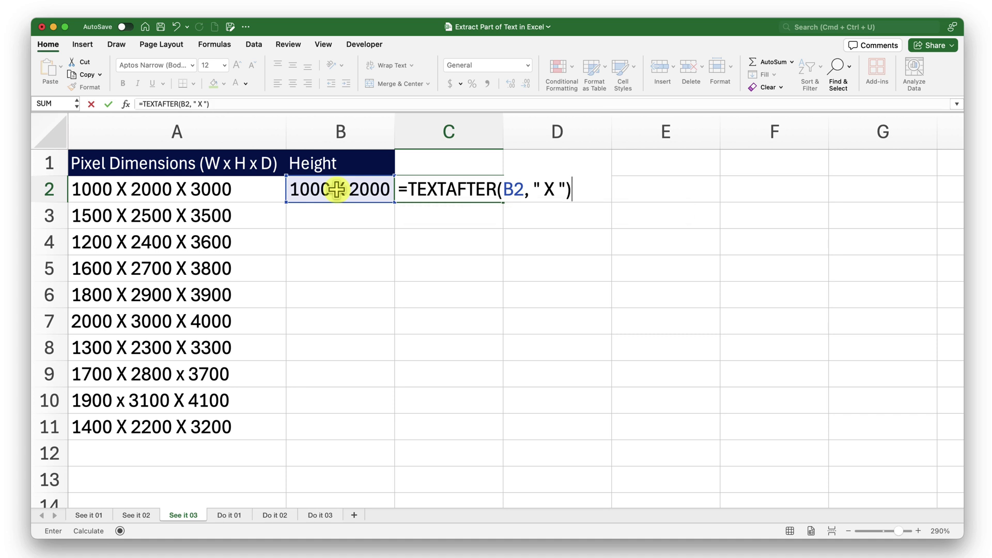
pyautogui.press('Return')
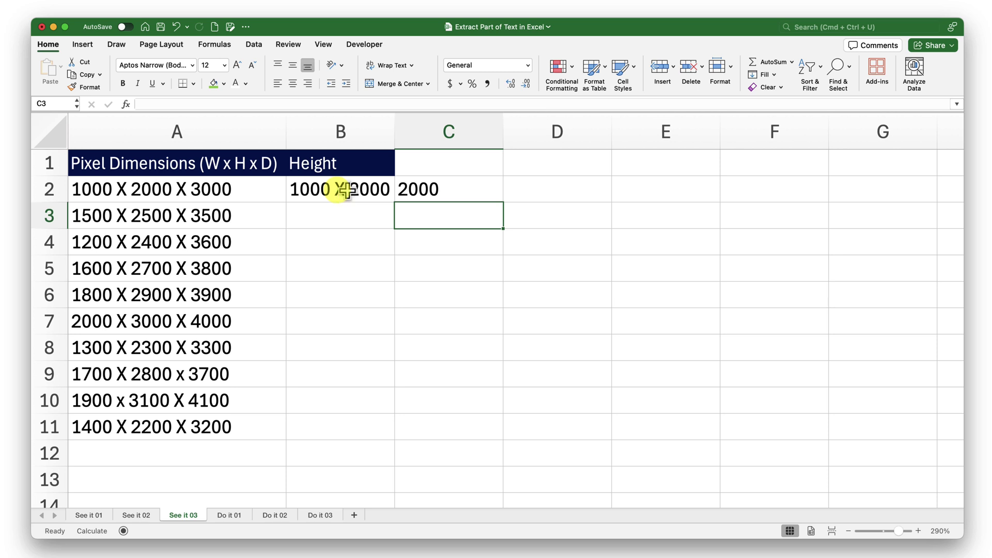
# Step: Compare the B2 and C2 formulas, then edit C2's formula at its B2 reference
pyautogui.click(408, 189)
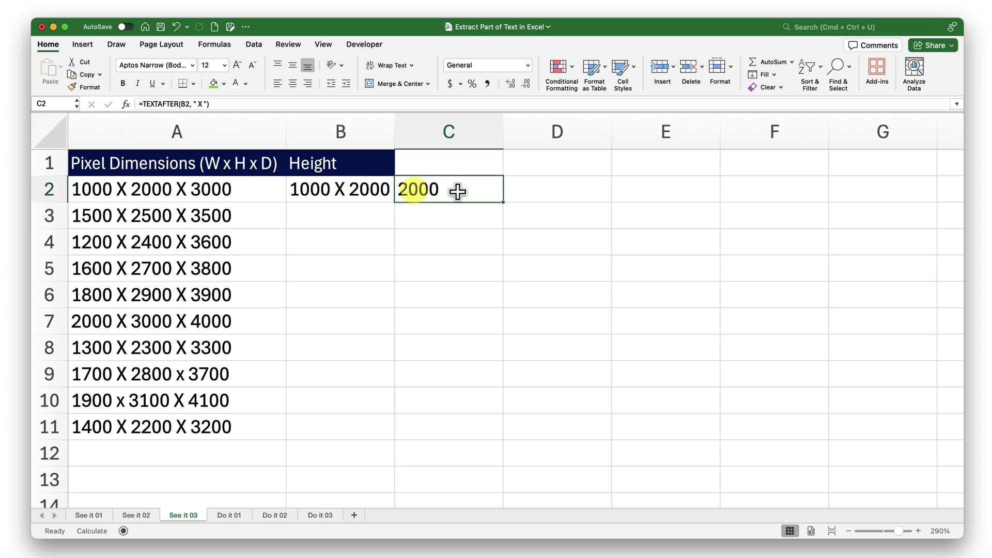
pyautogui.click(342, 187)
pyautogui.click(409, 189)
pyautogui.click(369, 189)
pyautogui.click(447, 191)
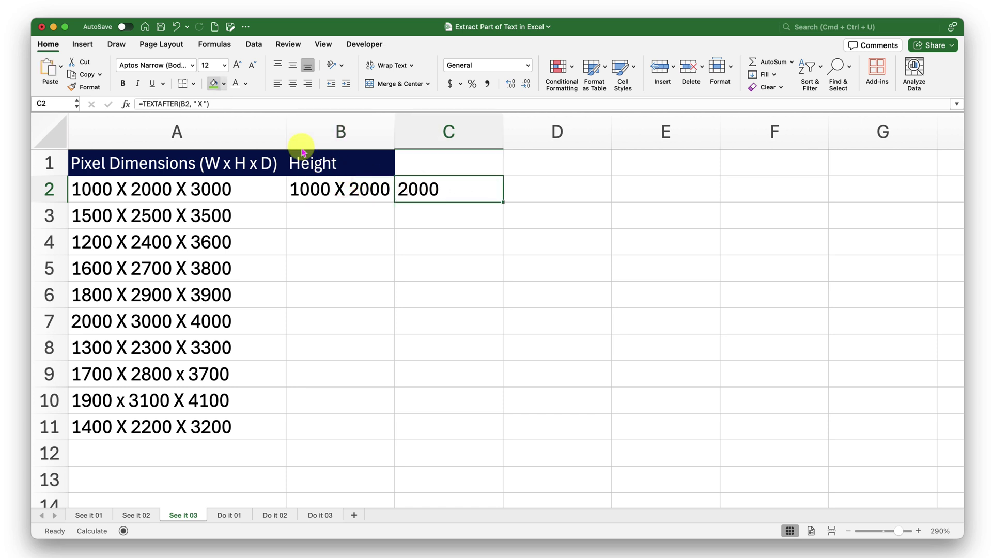
pyautogui.click(219, 104)
pyautogui.click(186, 103)
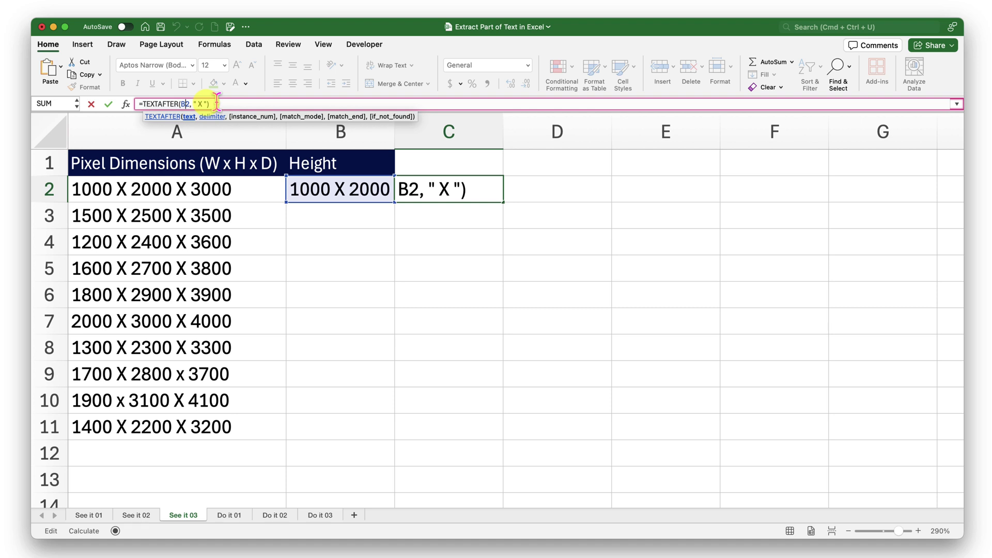
# Step: Replace C2's B2 reference with B2's TEXTBEFORE expression, creating the nested formula
pyautogui.press('Return')
pyautogui.click(345, 189)
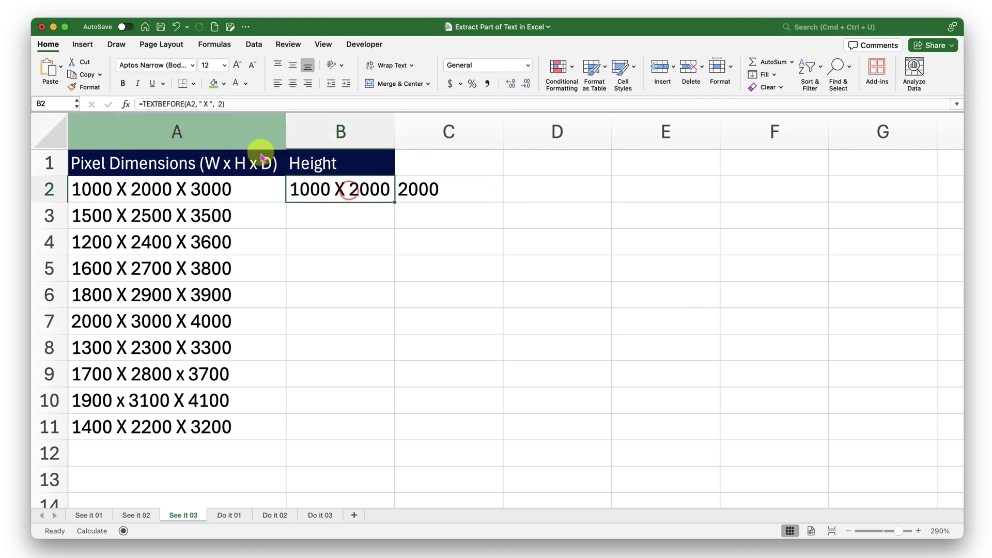
pyautogui.moveTo(142, 104); pyautogui.dragTo(251, 104)
pyautogui.press('super+c')
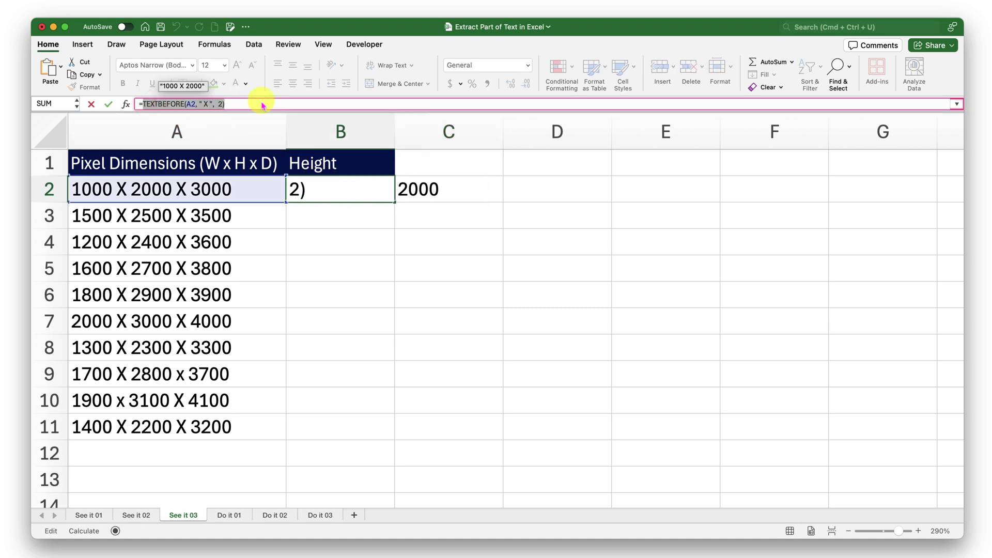
pyautogui.press('Escape')
pyautogui.click(441, 190)
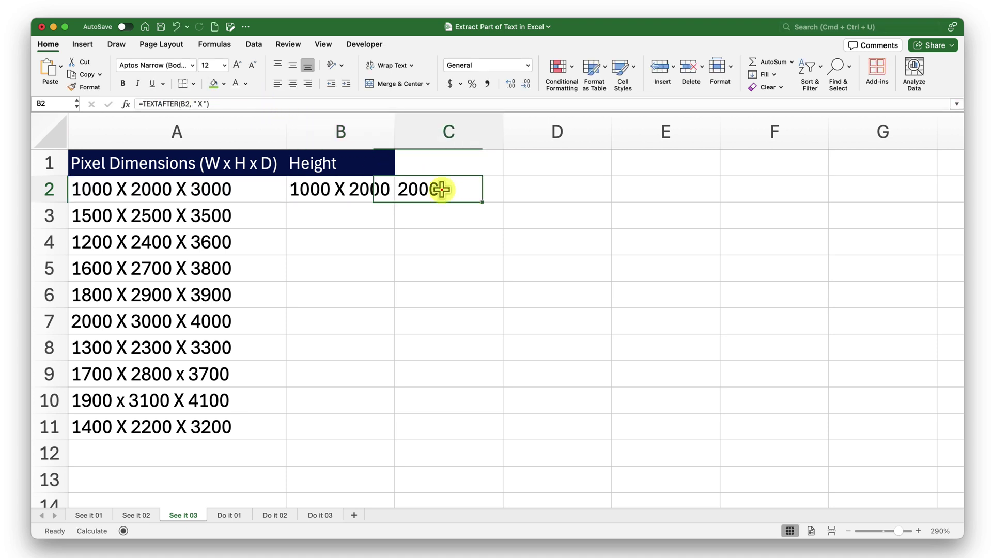
pyautogui.click(183, 104)
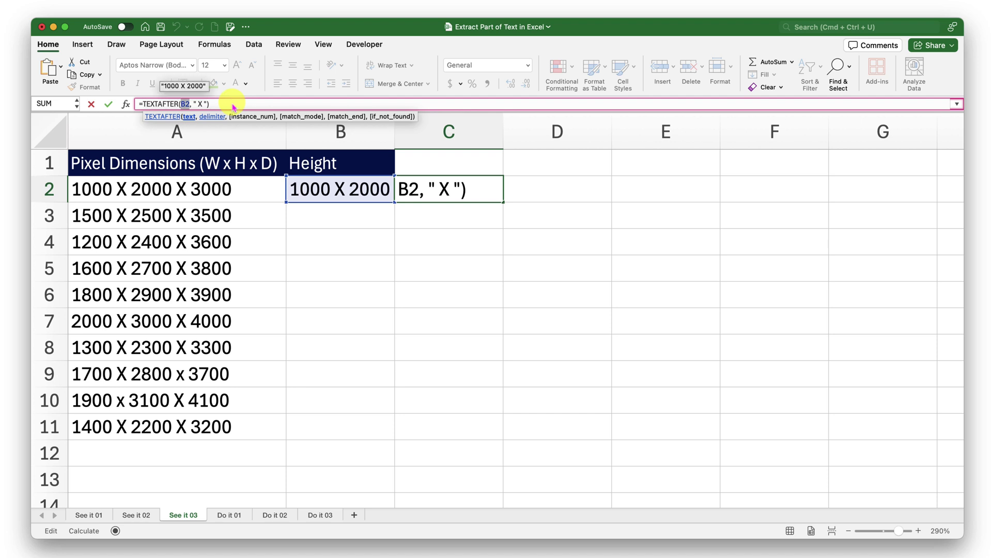
pyautogui.press('super+v')
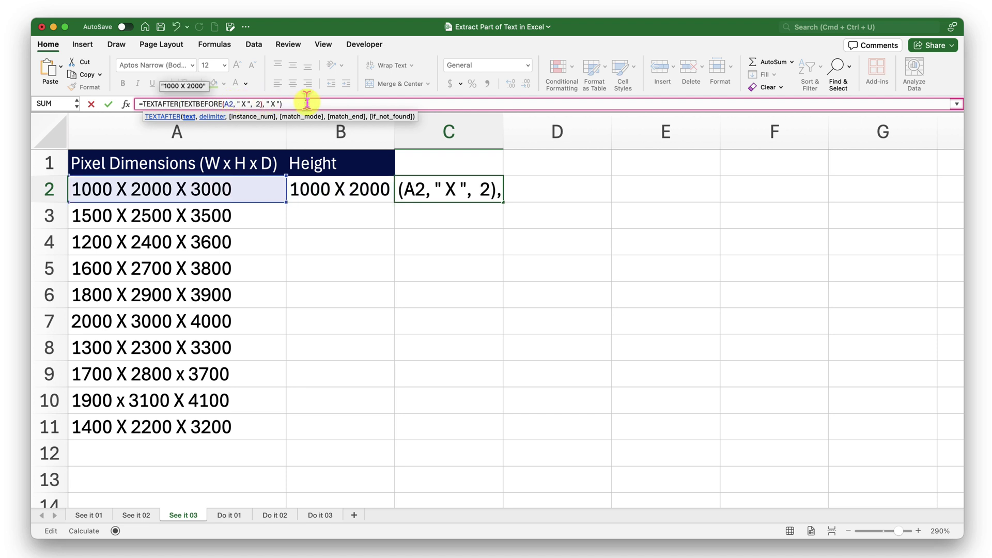
pyautogui.click(307, 104)
pyautogui.press('Return')
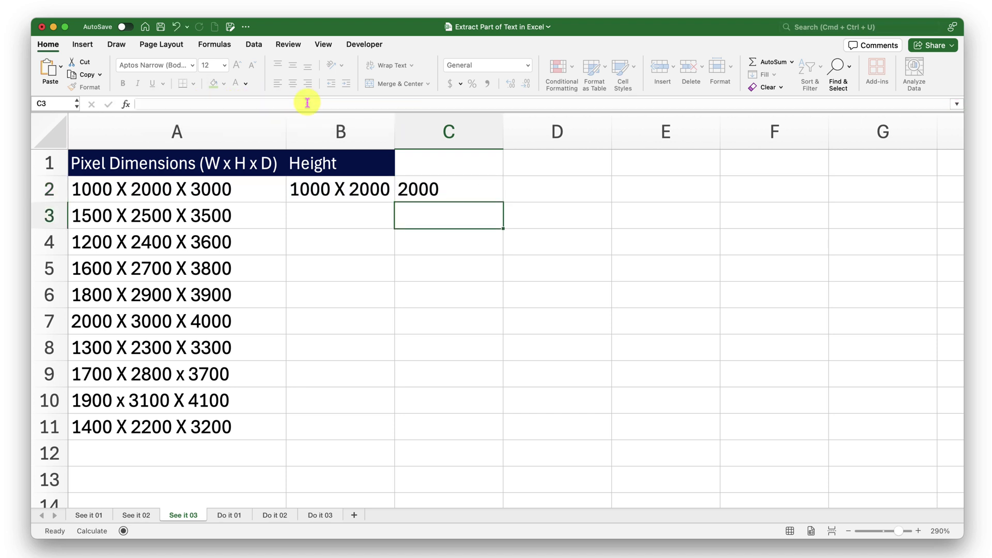
# Step: Copy =TEXTAFTER(TEXTBEFORE(A2, " X ", 2), " X ") from C2 into B2
pyautogui.click(419, 189)
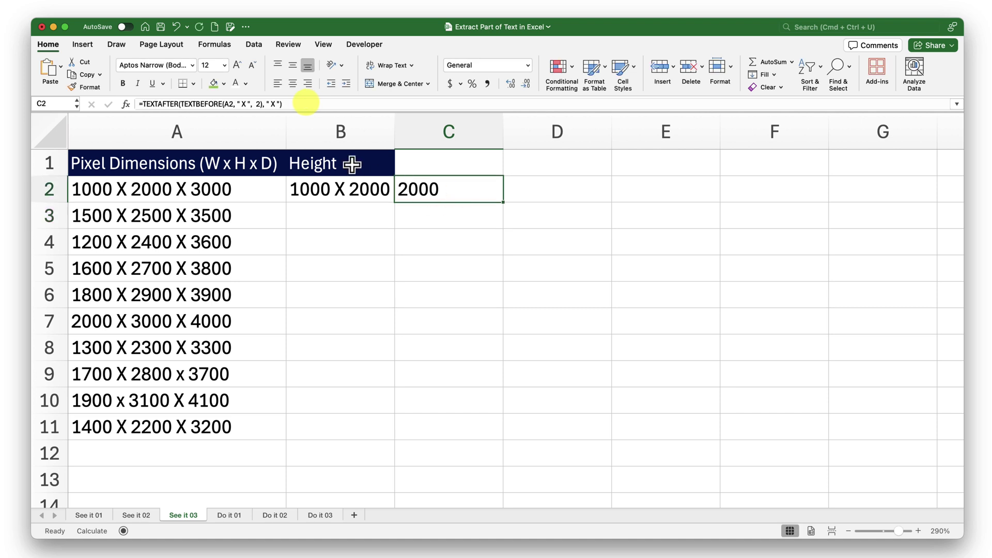
pyautogui.click(298, 104)
pyautogui.moveTo(298, 104); pyautogui.dragTo(141, 103)
pyautogui.press('super+c')
pyautogui.press('Escape')
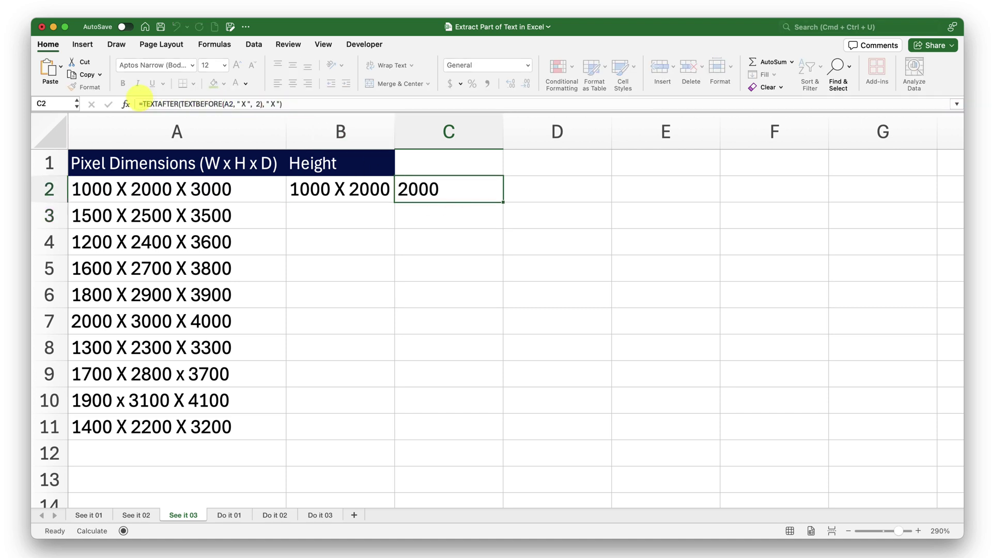
pyautogui.click(324, 192)
pyautogui.moveTo(233, 103); pyautogui.dragTo(117, 102)
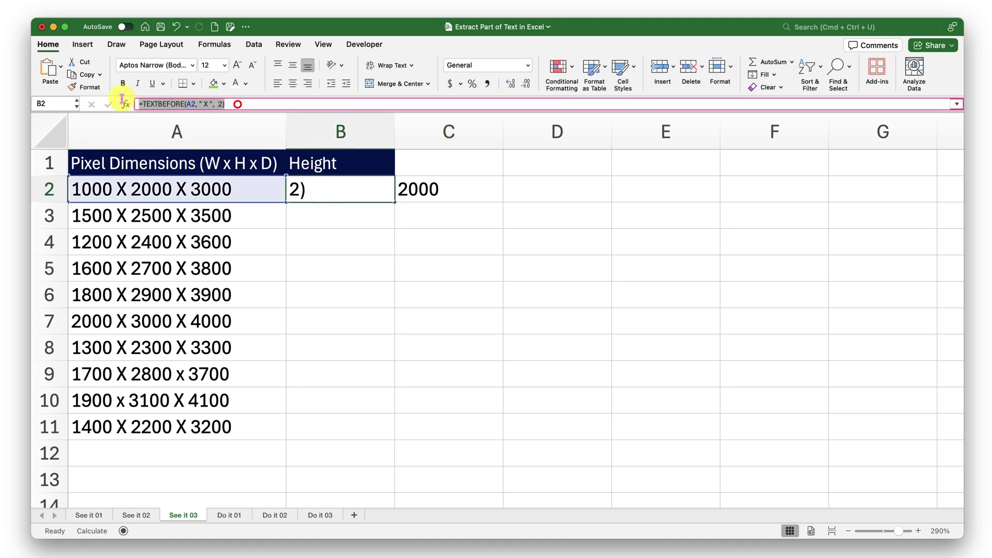
pyautogui.press('super+v')
pyautogui.press('Return')
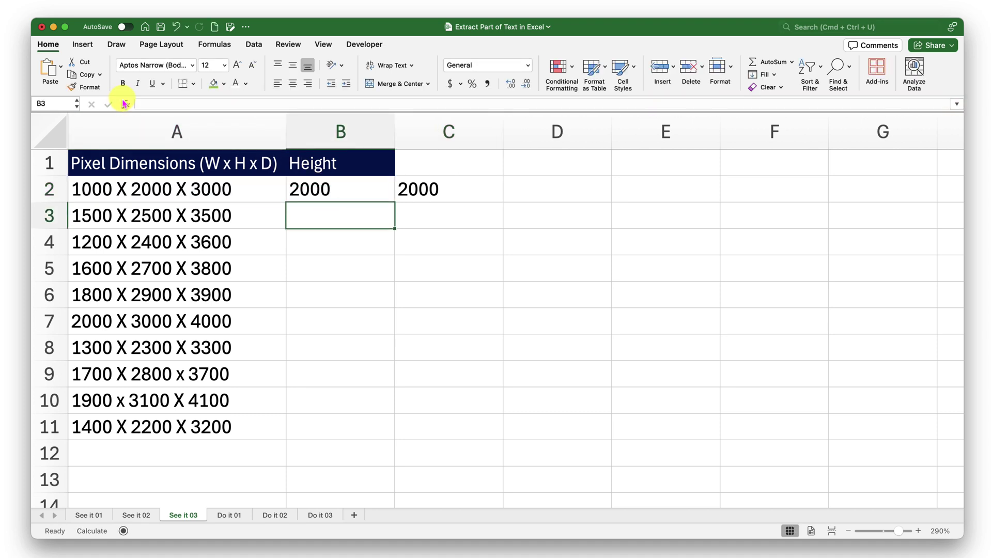
# Step: Clear the test formula from C2 and reselect B2
pyautogui.press('Up')
pyautogui.press('Right')
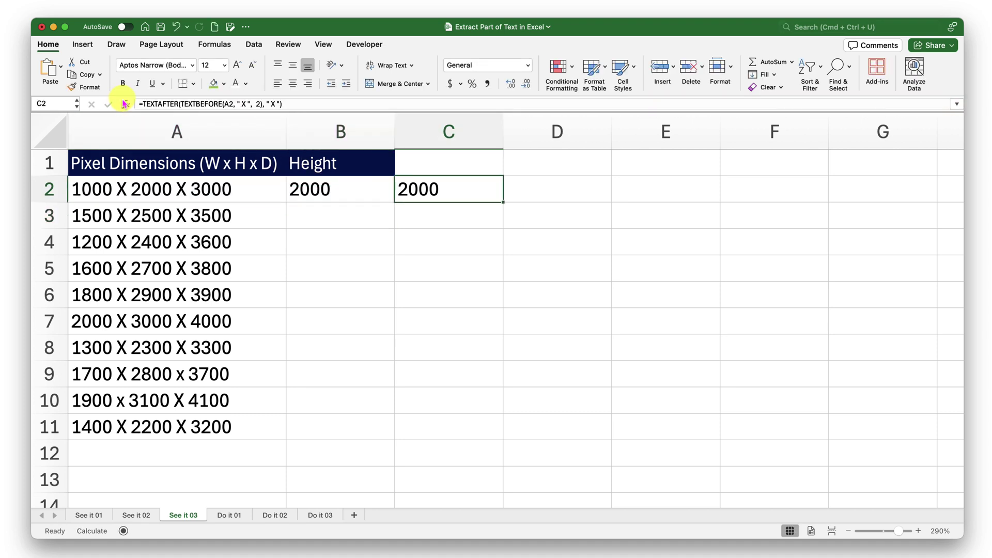
pyautogui.press('Delete')
pyautogui.click(371, 192)
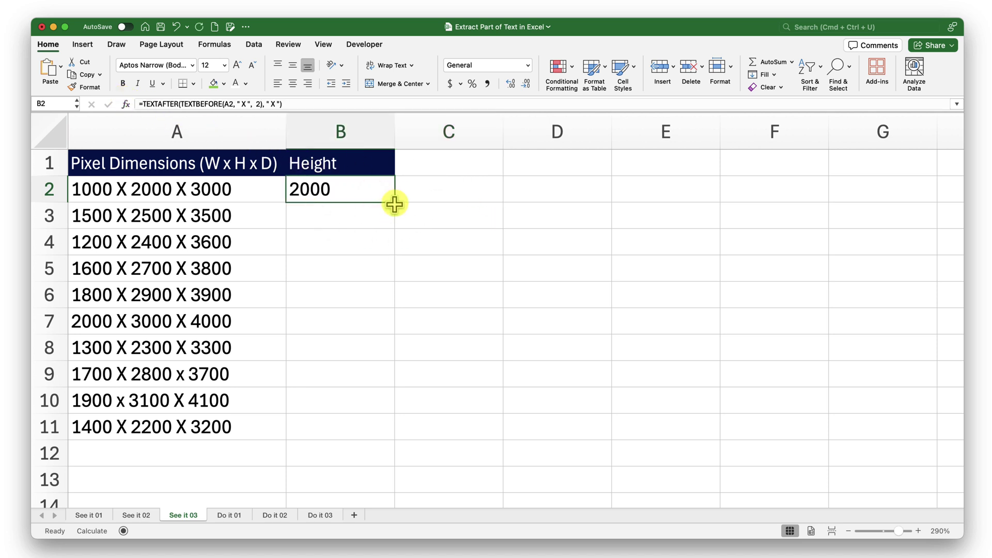
# Step: Fill the height formula down to B11 and inspect the #N/A results in B9 and B10
pyautogui.moveTo(394, 203); pyautogui.dragTo(396, 435)
pyautogui.click(354, 374)
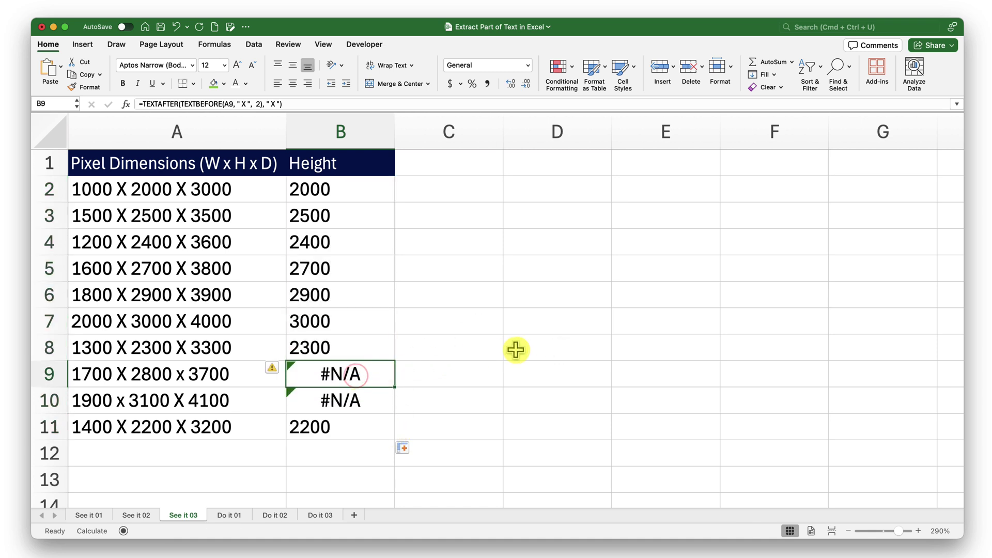
pyautogui.click(142, 372)
pyautogui.click(151, 398)
pyautogui.click(361, 375)
pyautogui.click(343, 396)
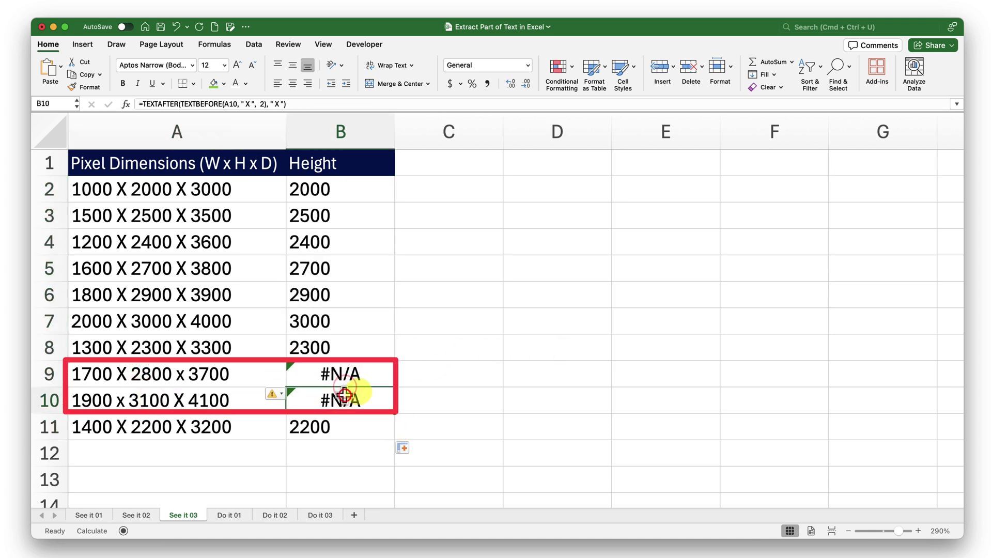
# Step: Compare the lowercase x in A9 and A10 with the other dimension texts
pyautogui.click(419, 372)
pyautogui.click(220, 380)
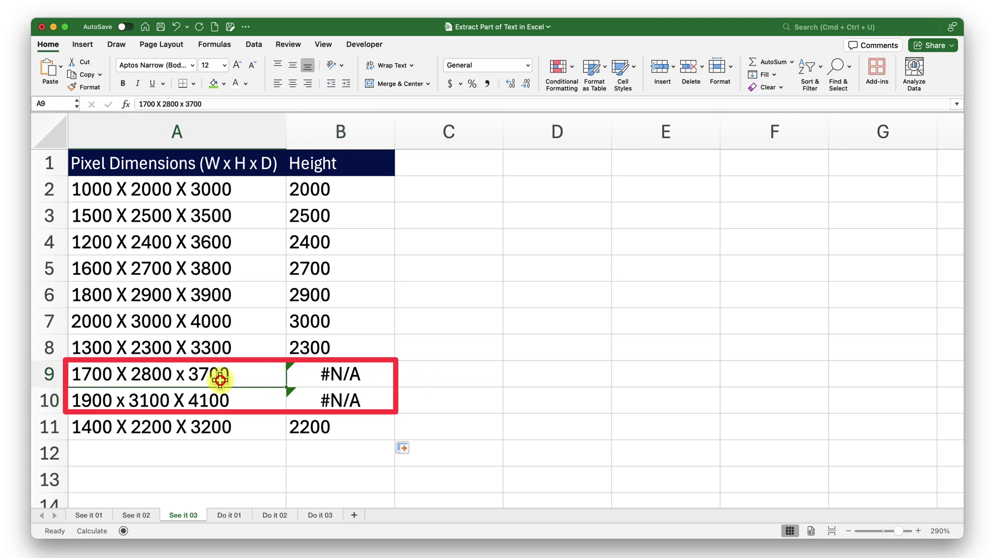
pyautogui.click(134, 408)
pyautogui.click(192, 373)
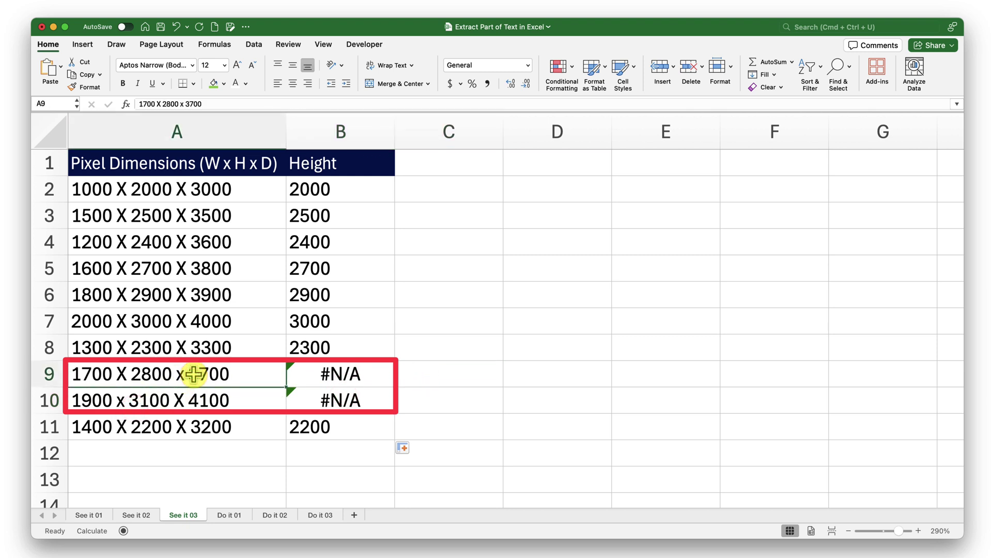
pyautogui.moveTo(170, 192); pyautogui.dragTo(177, 373)
pyautogui.click(352, 377)
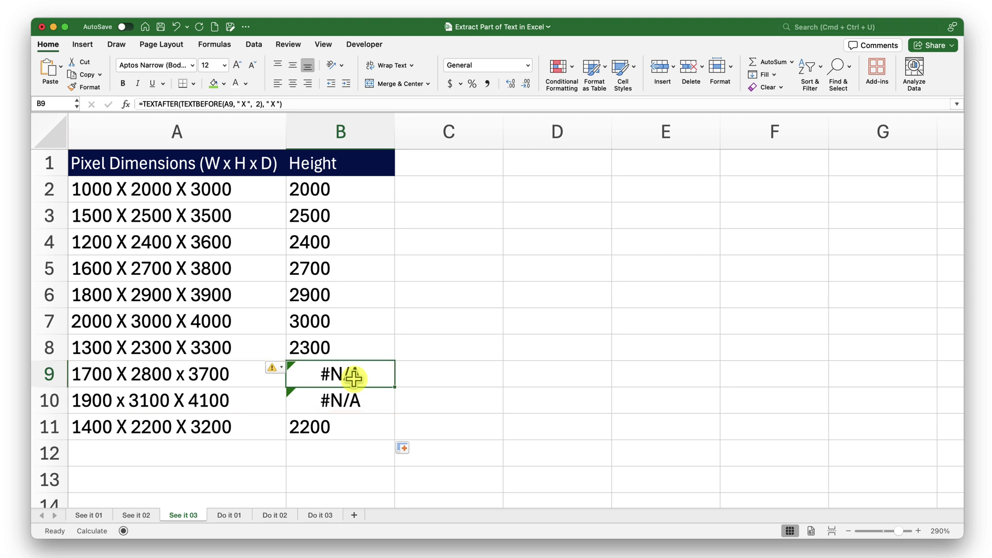
pyautogui.click(363, 192)
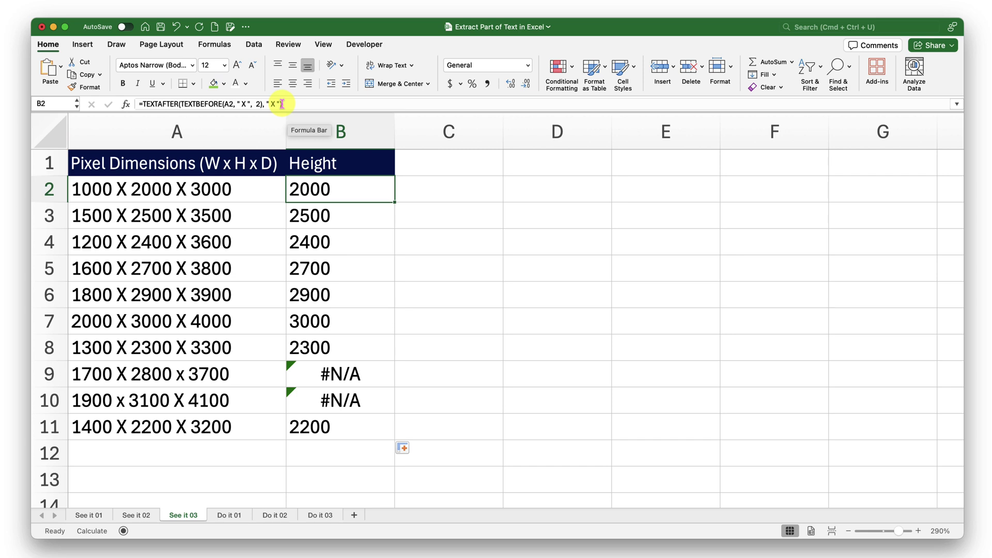
# Step: Add case-insensitive match mode 1 to the TEXTBEFORE part of B2's formula
pyautogui.moveTo(183, 103); pyautogui.dragTo(243, 104)
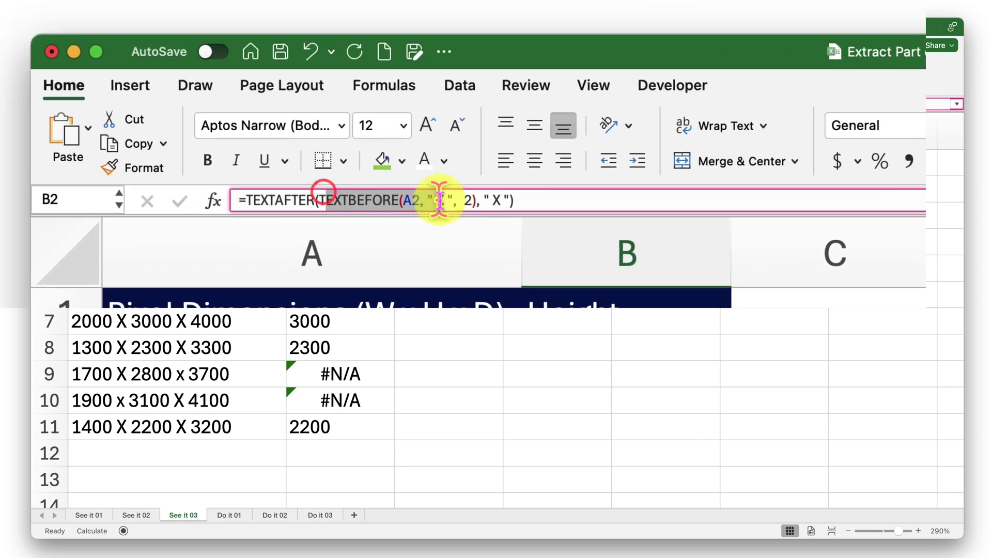
pyautogui.click(439, 199)
pyautogui.write('X')
pyautogui.click(474, 200)
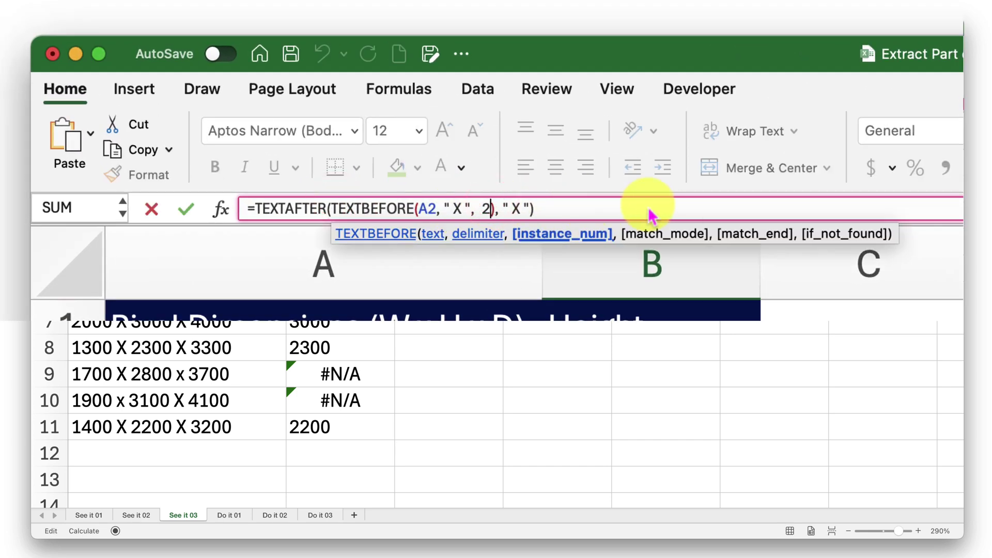
pyautogui.write(',')
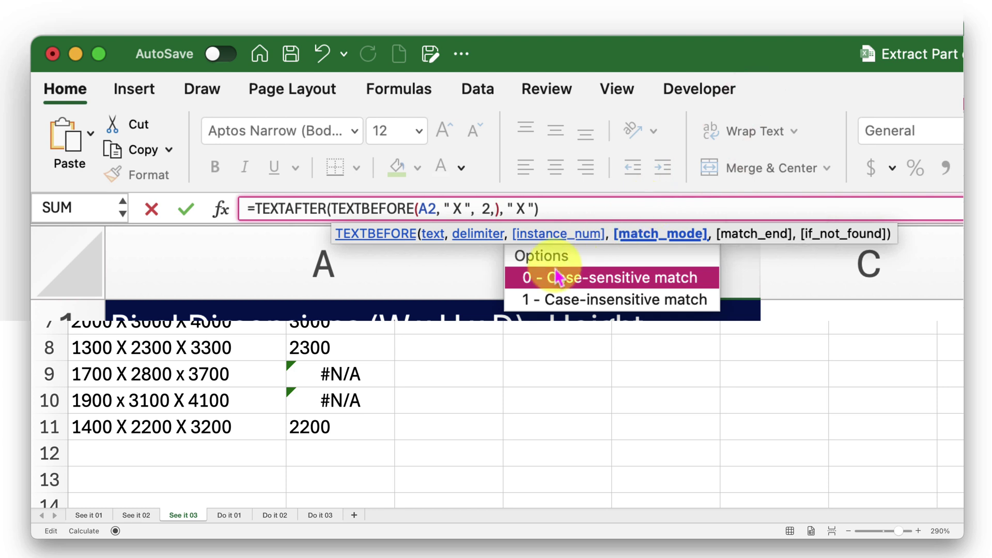
pyautogui.doubleClick(578, 301)
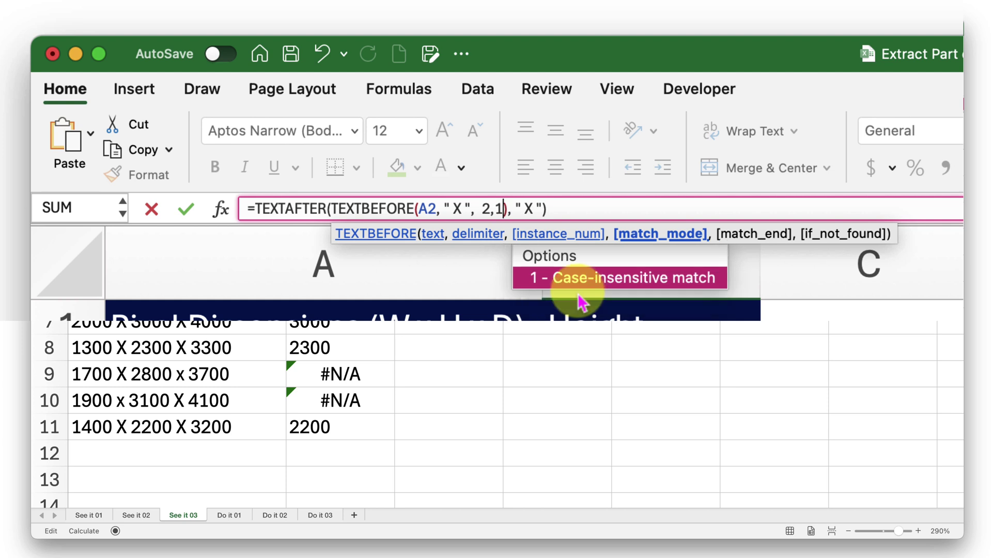
# Step: Give the TEXTAFTER part match mode 1 too, ending with " X ", ,1
pyautogui.click(543, 209)
pyautogui.write(')')
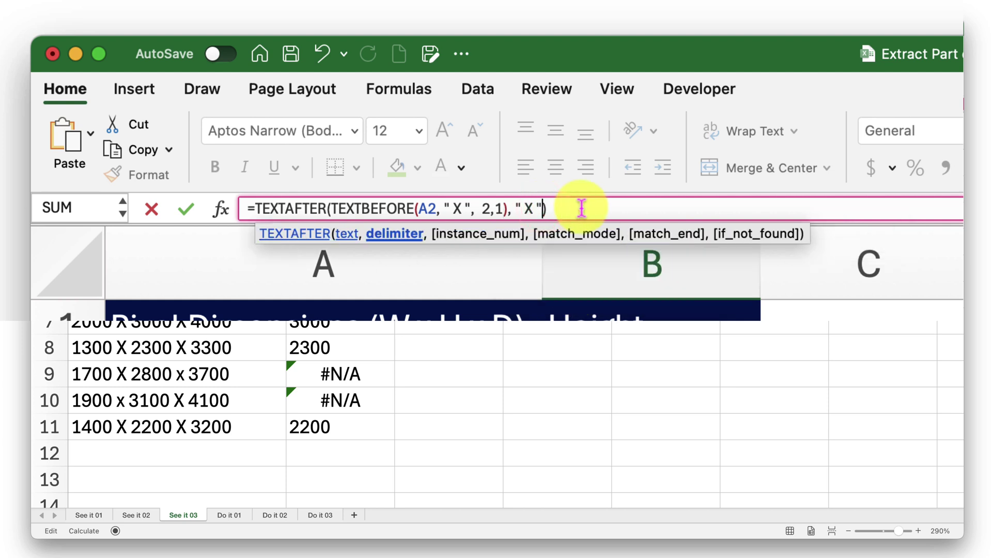
pyautogui.write(', " X ",')
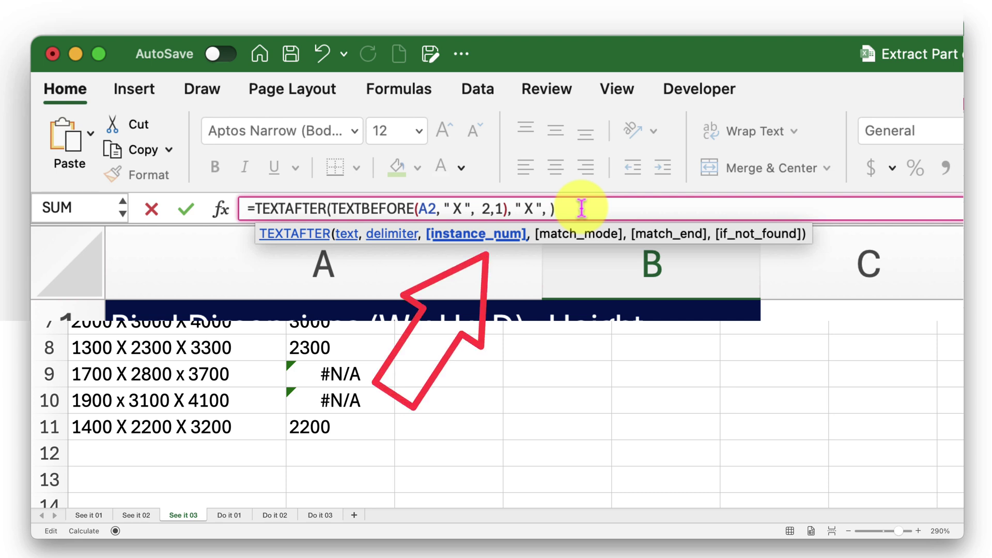
pyautogui.write(',')
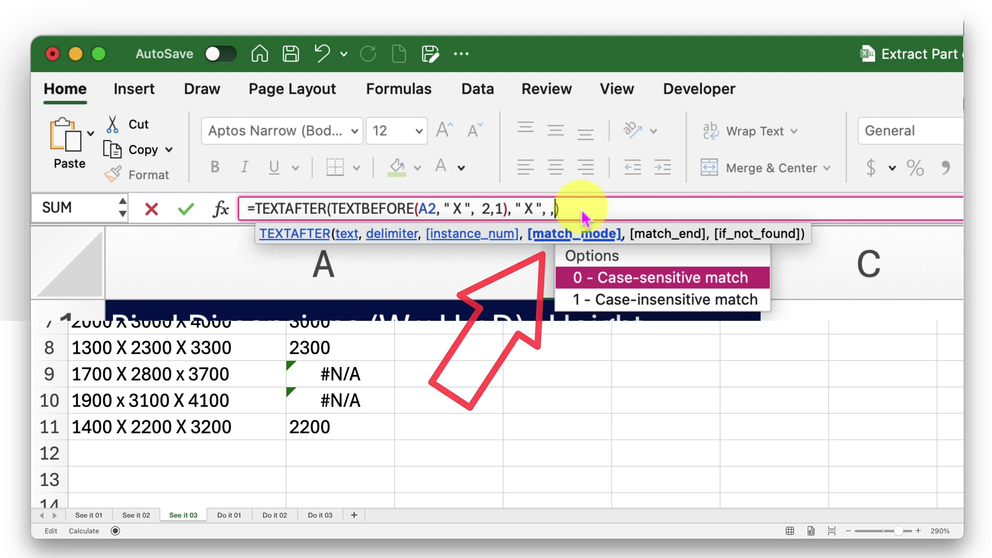
pyautogui.write('1')
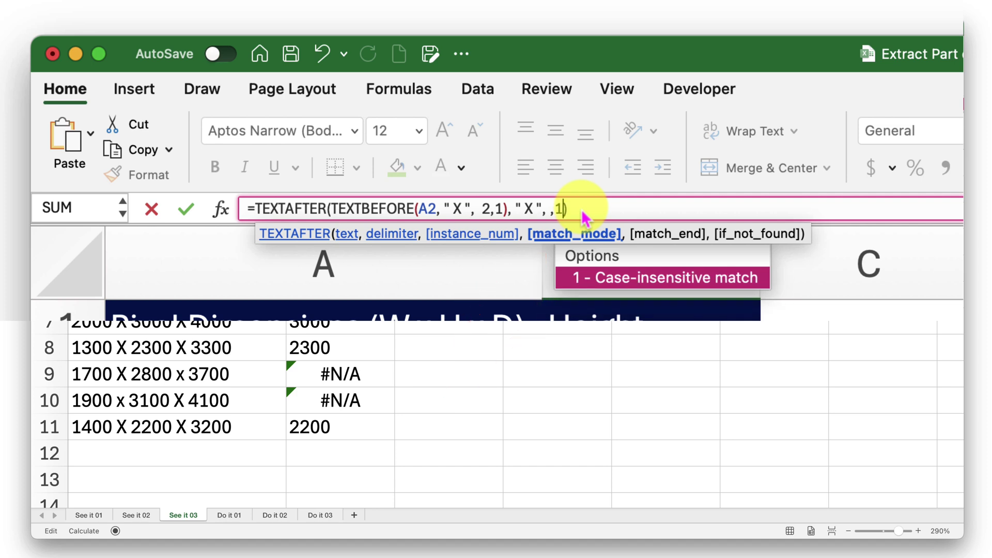
# Step: Commit the case-insensitive formula in B2 and fill it to B11, giving 2800 and 3100 in rows 9–10
pyautogui.click(631, 209)
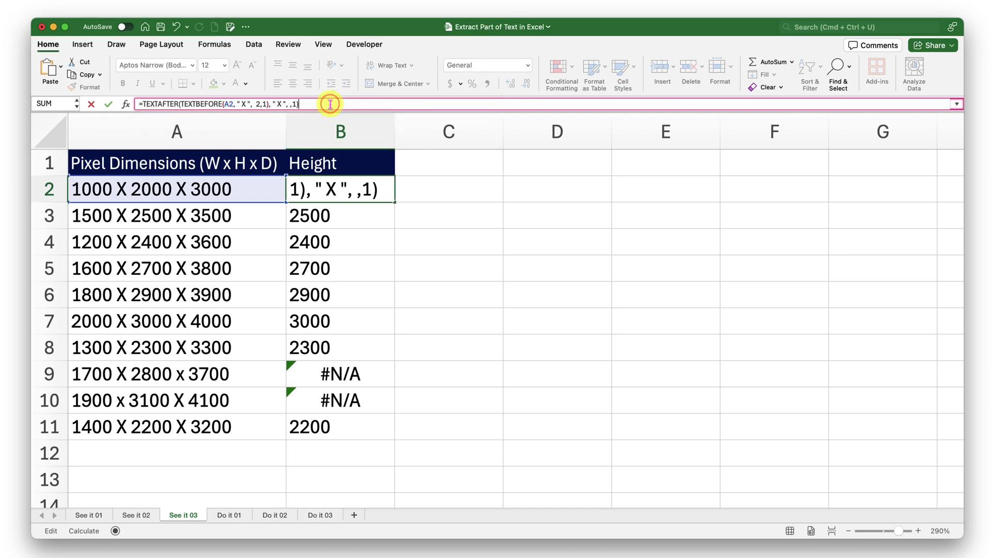
pyautogui.press('Return')
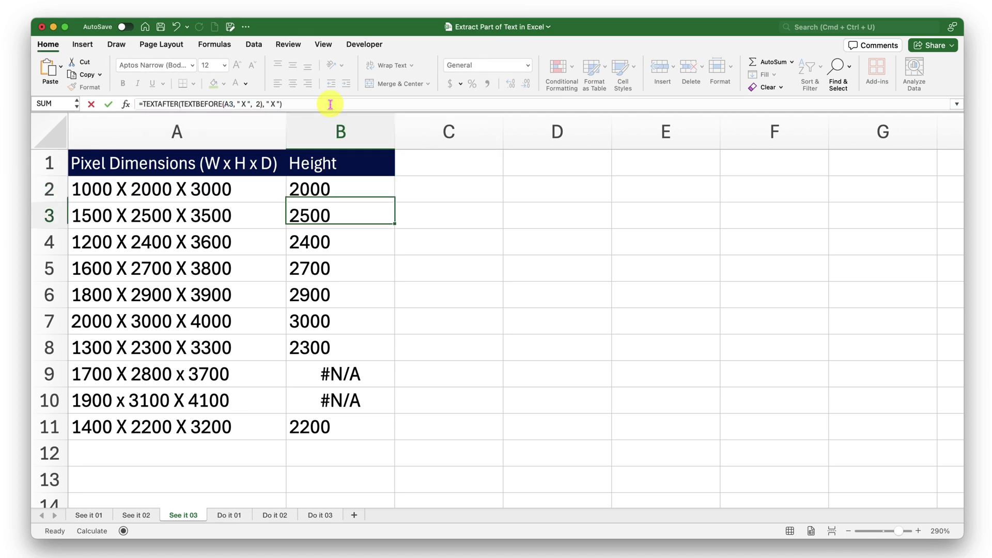
pyautogui.click(370, 190)
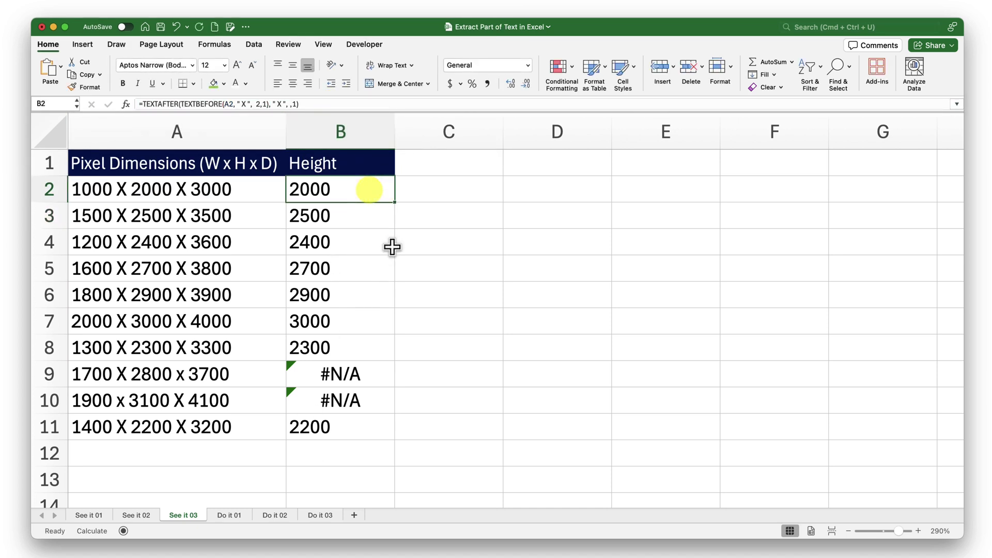
pyautogui.moveTo(395, 201); pyautogui.dragTo(382, 429)
pyautogui.click(356, 365)
pyautogui.click(356, 190)
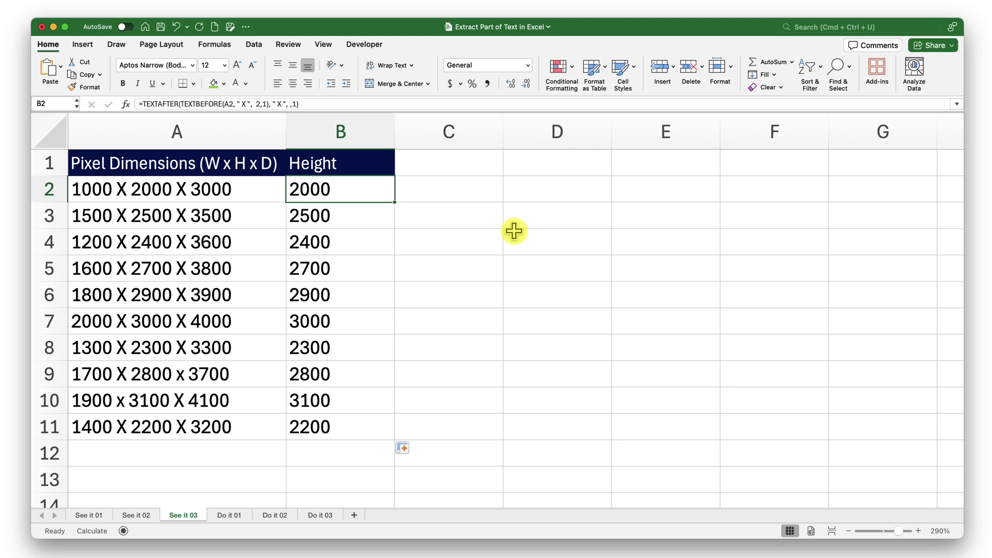
# Step: Browse the Do it 01–03 sheets and settle on Do it 02, viewing its empty City, State, Zip Code columns
pyautogui.click(453, 258)
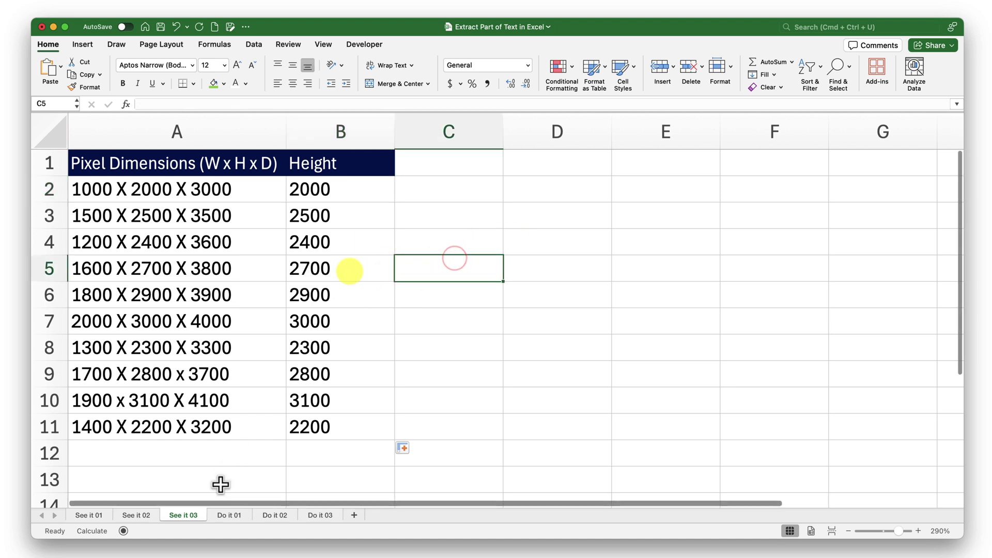
pyautogui.click(223, 516)
pyautogui.click(273, 515)
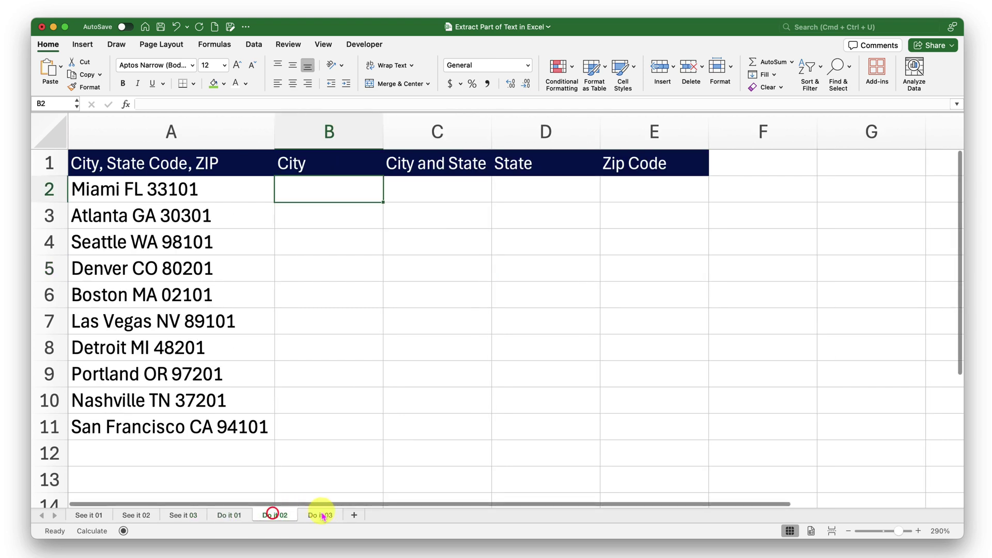
pyautogui.click(321, 515)
pyautogui.click(234, 514)
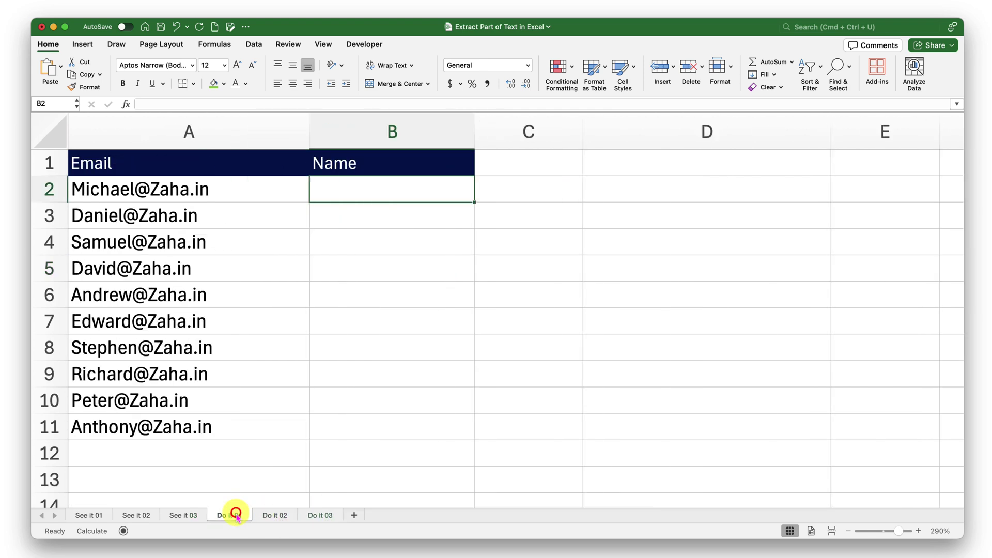
pyautogui.click(284, 512)
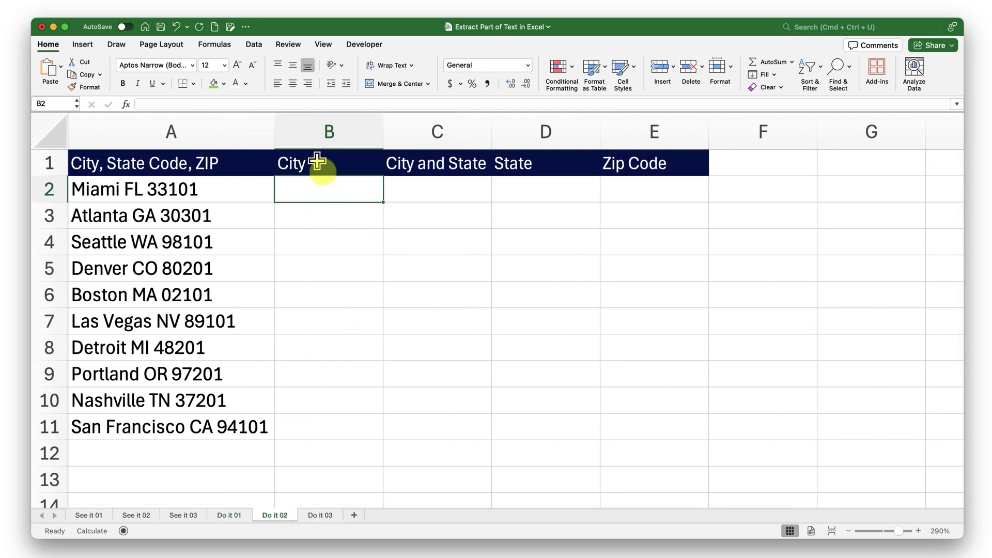
pyautogui.moveTo(284, 160); pyautogui.dragTo(623, 391)
pyautogui.click(404, 331)
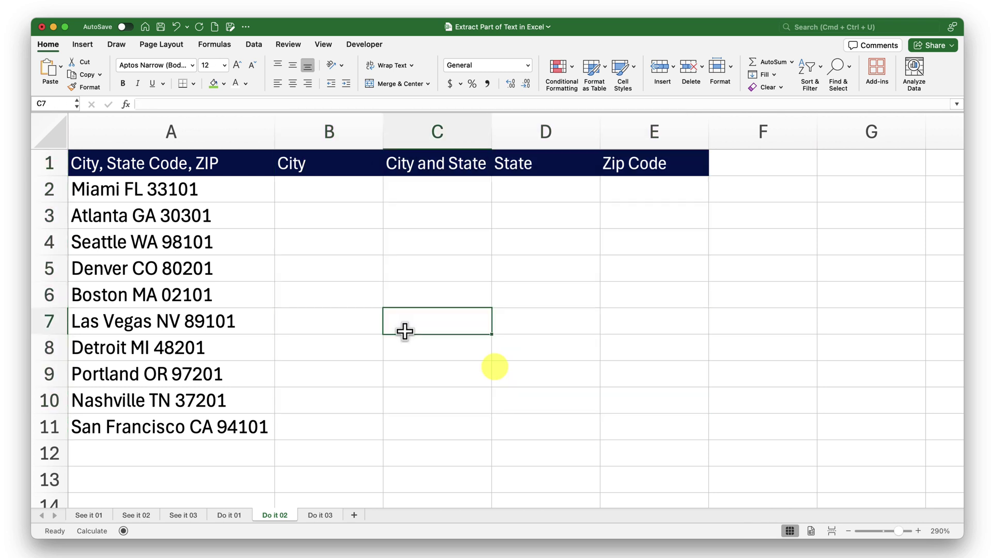